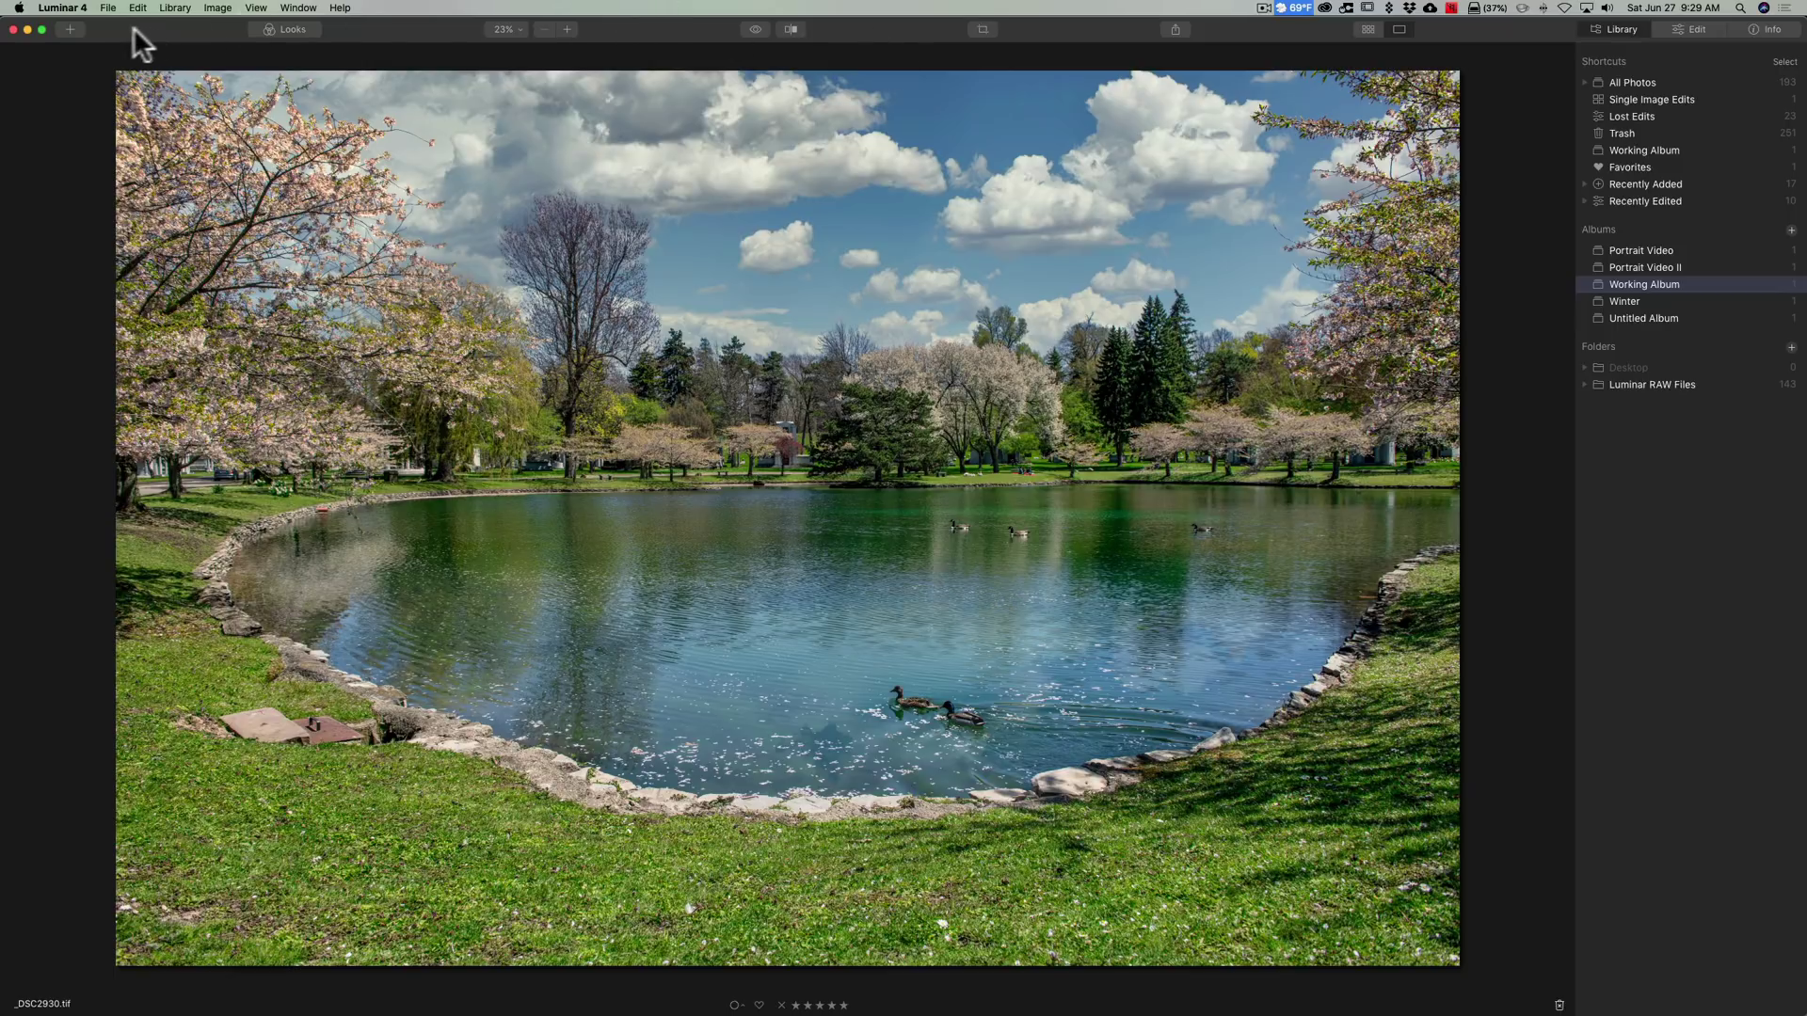
- Open Luminar 4's Preferences from the Luminar 4 app menu
left_click(79, 5)
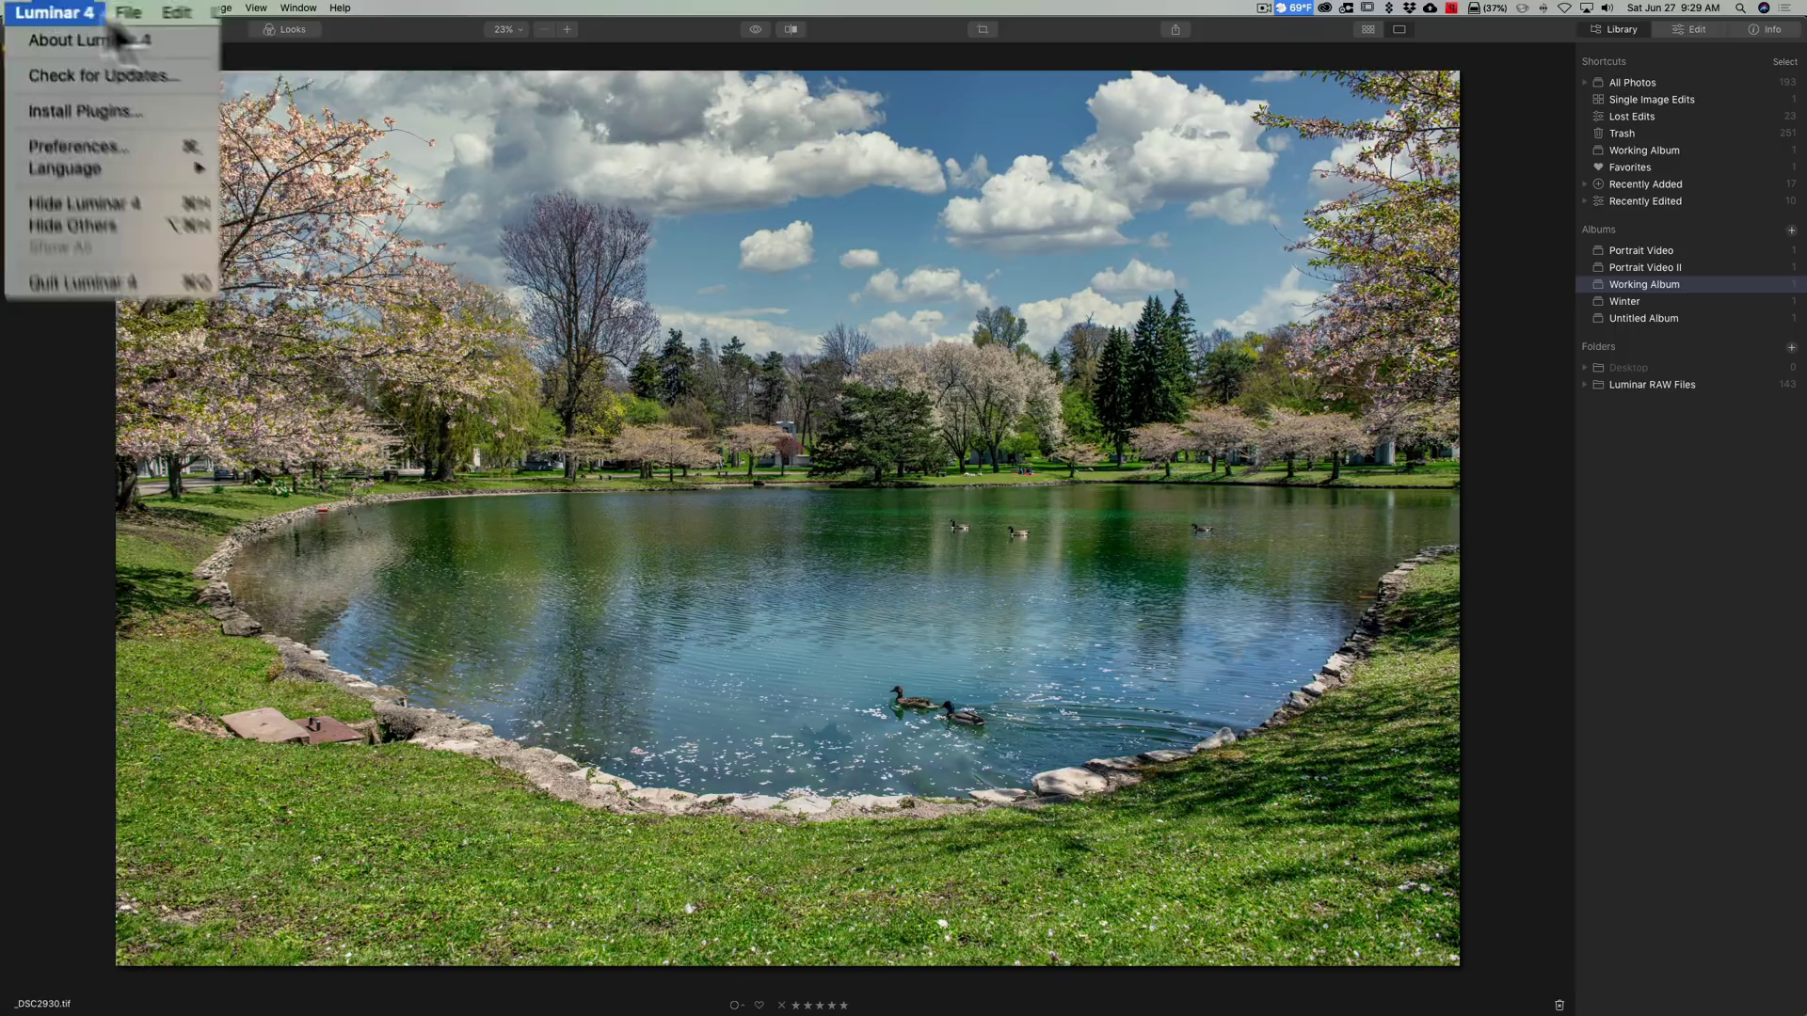
mouse_move(132, 9)
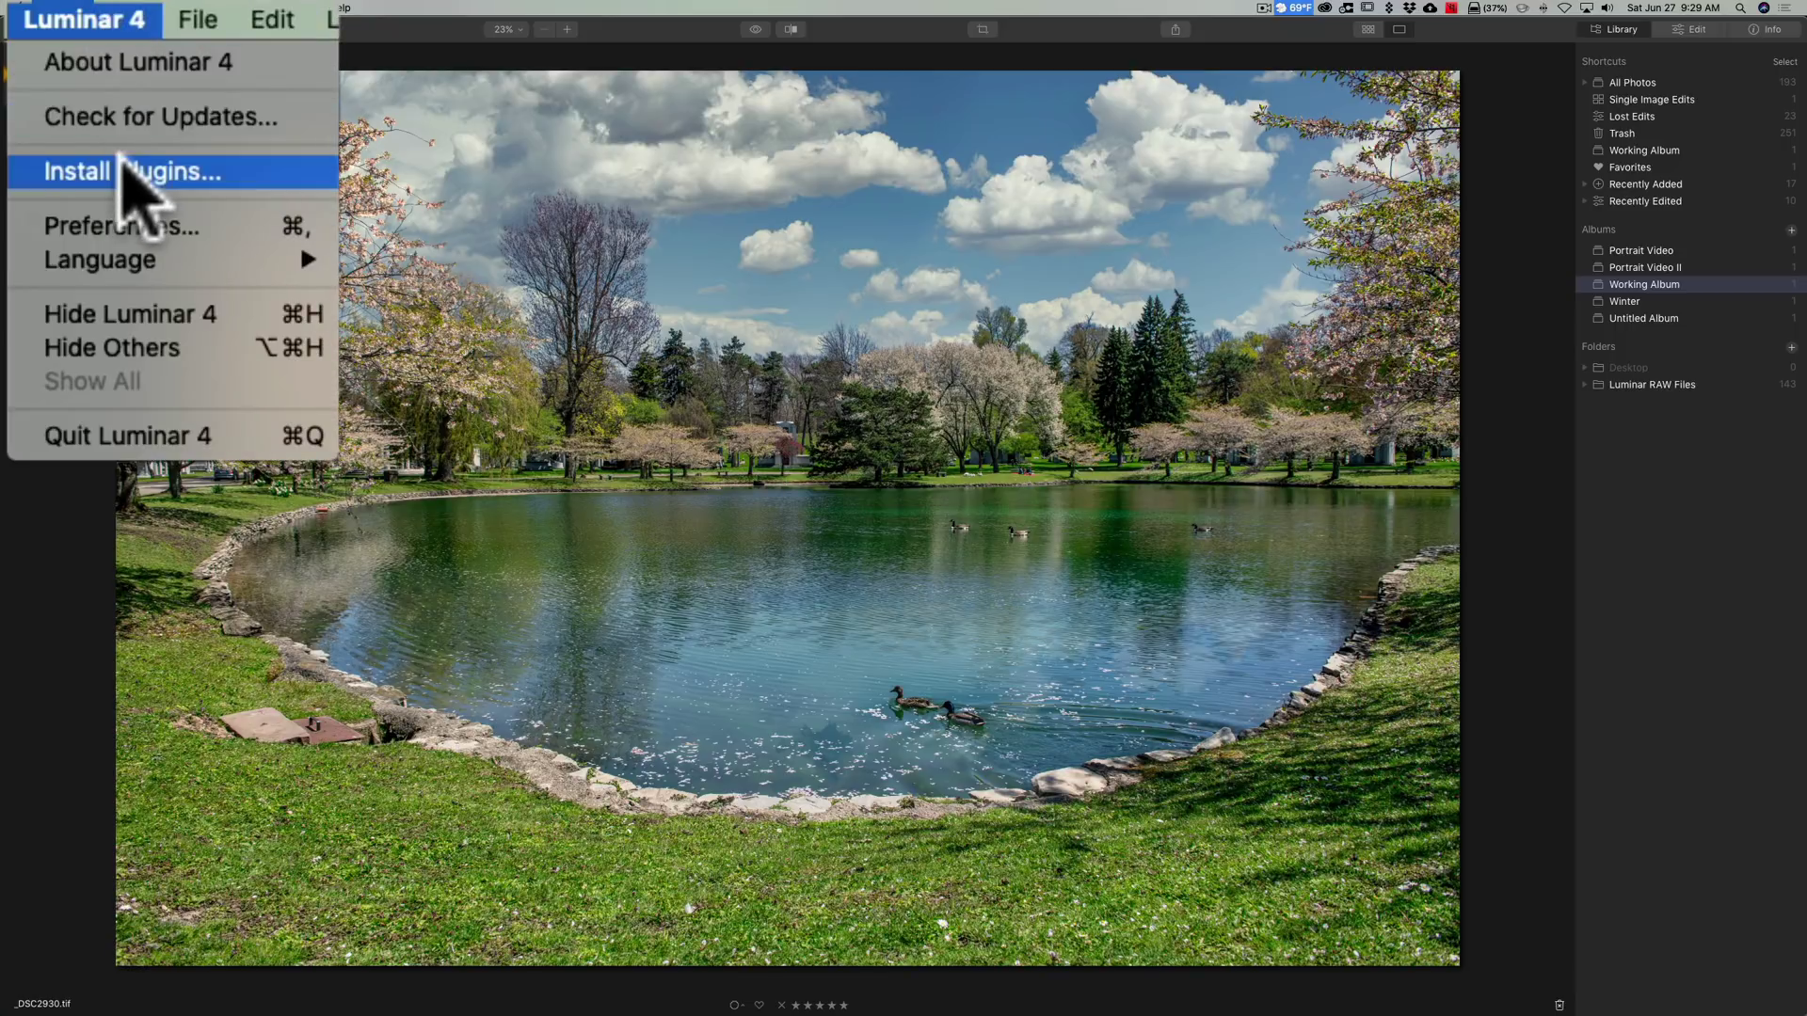
left_click(84, 107)
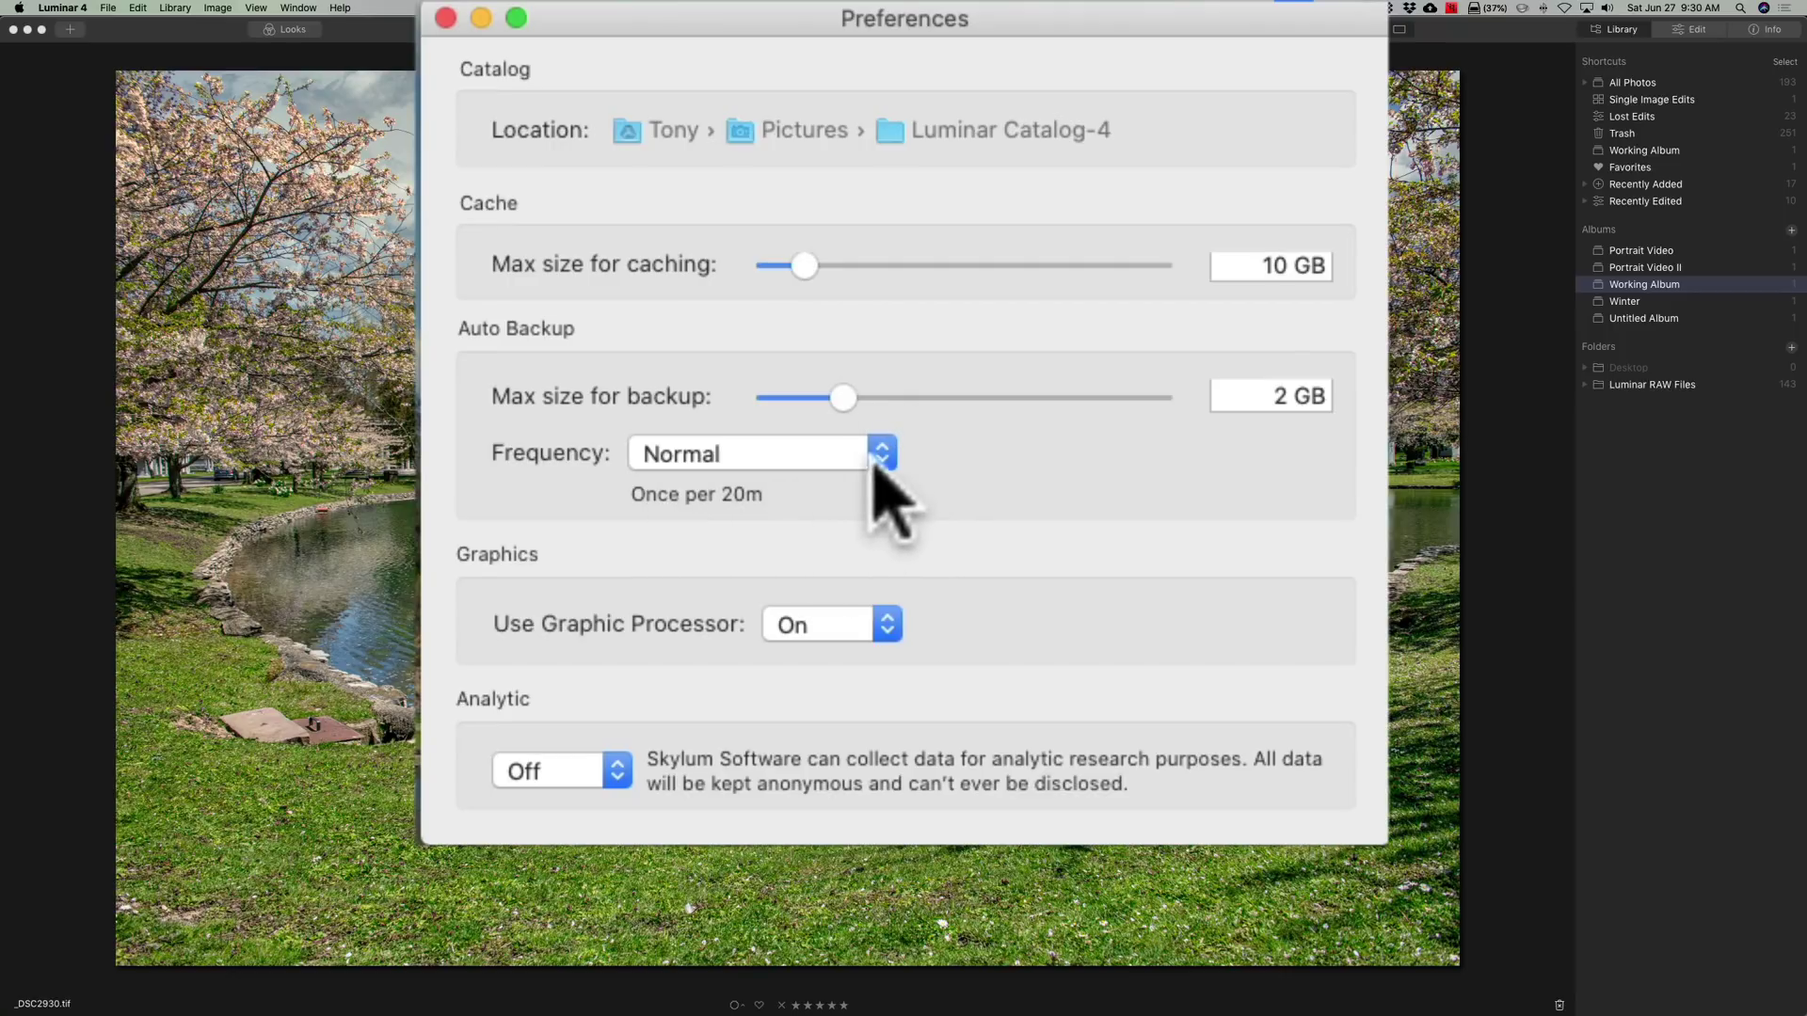
- Try each Auto Backup Frequency (session, Rarely, Normal, Often), settle on Normal, and close Preferences
left_click(880, 454)
left_click(828, 393)
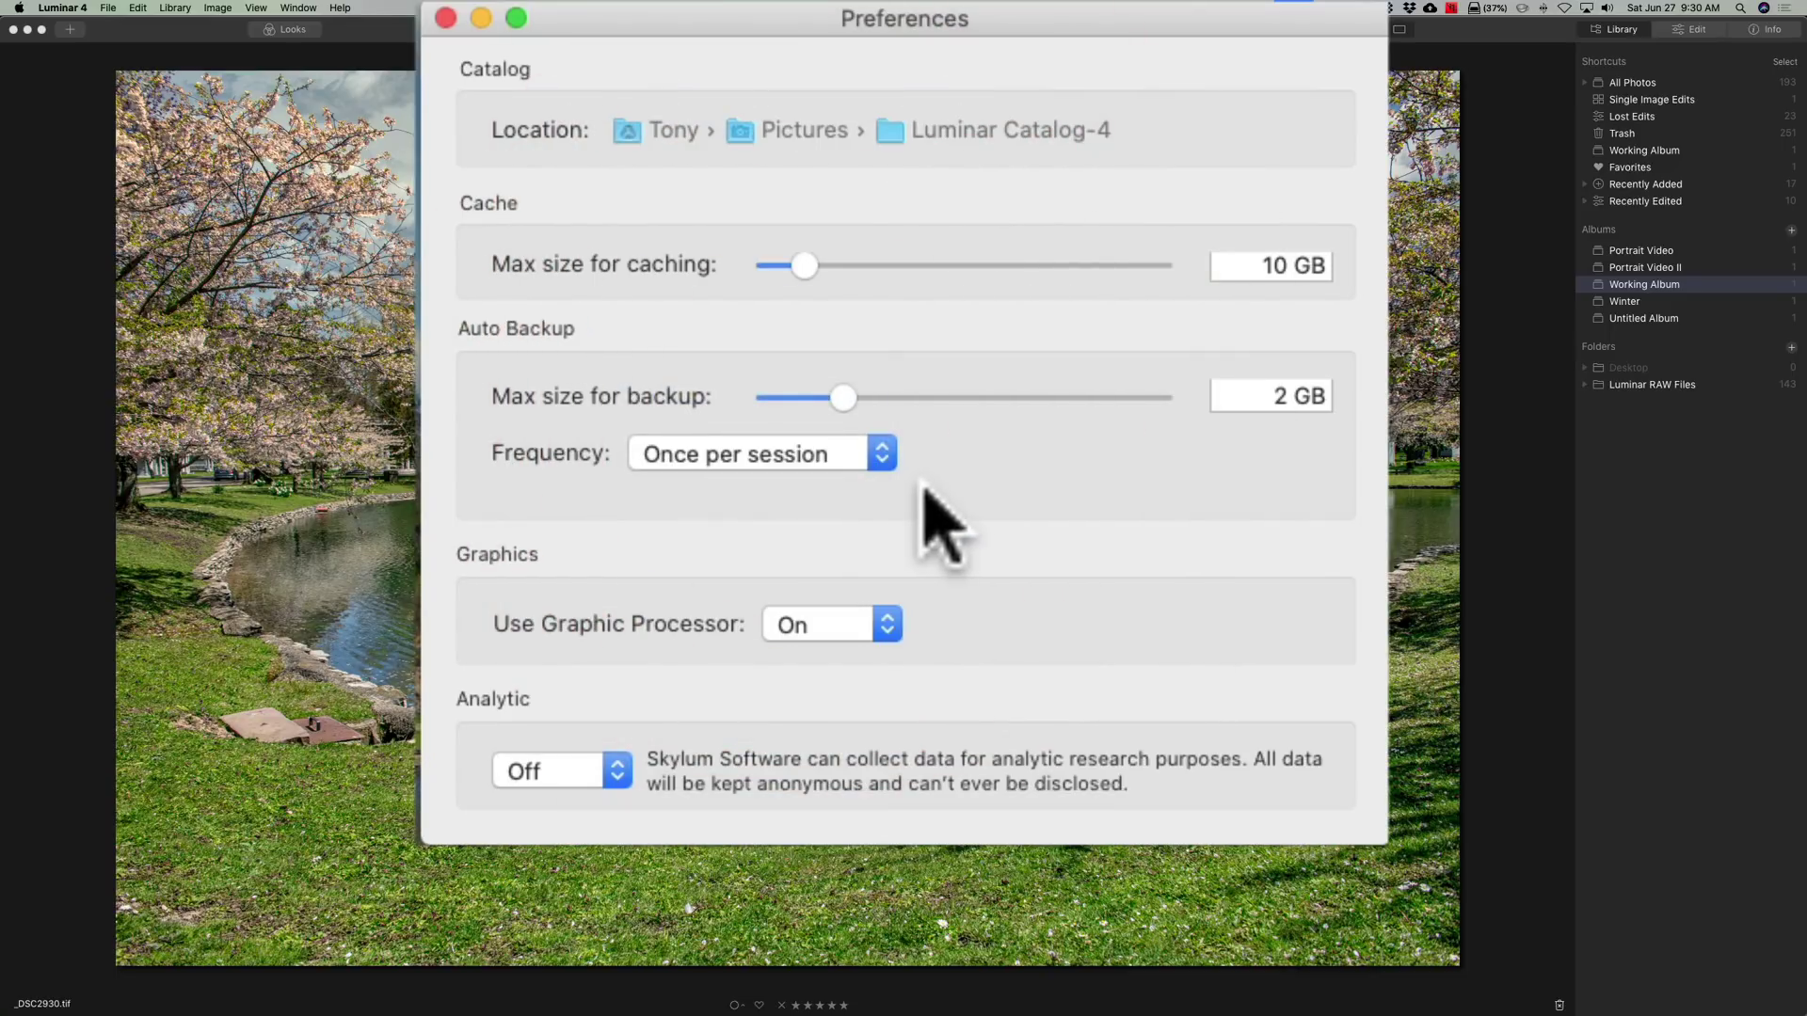
left_click(880, 451)
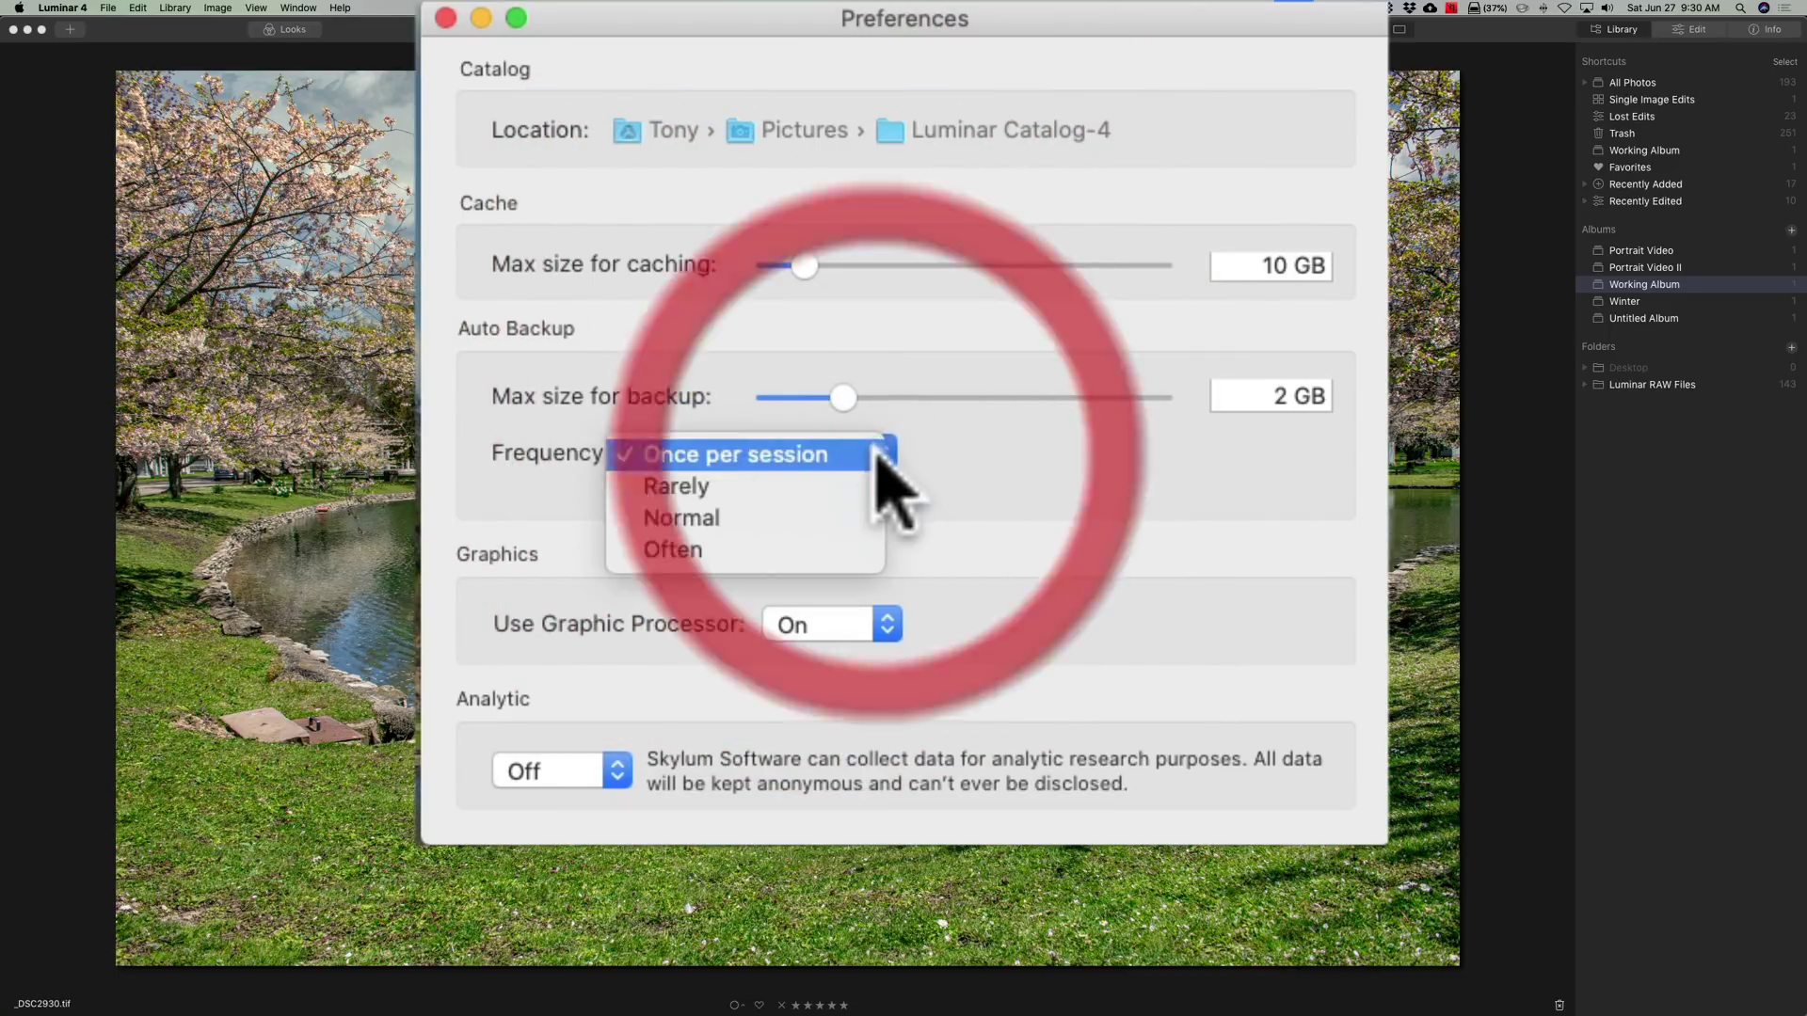
left_click(842, 487)
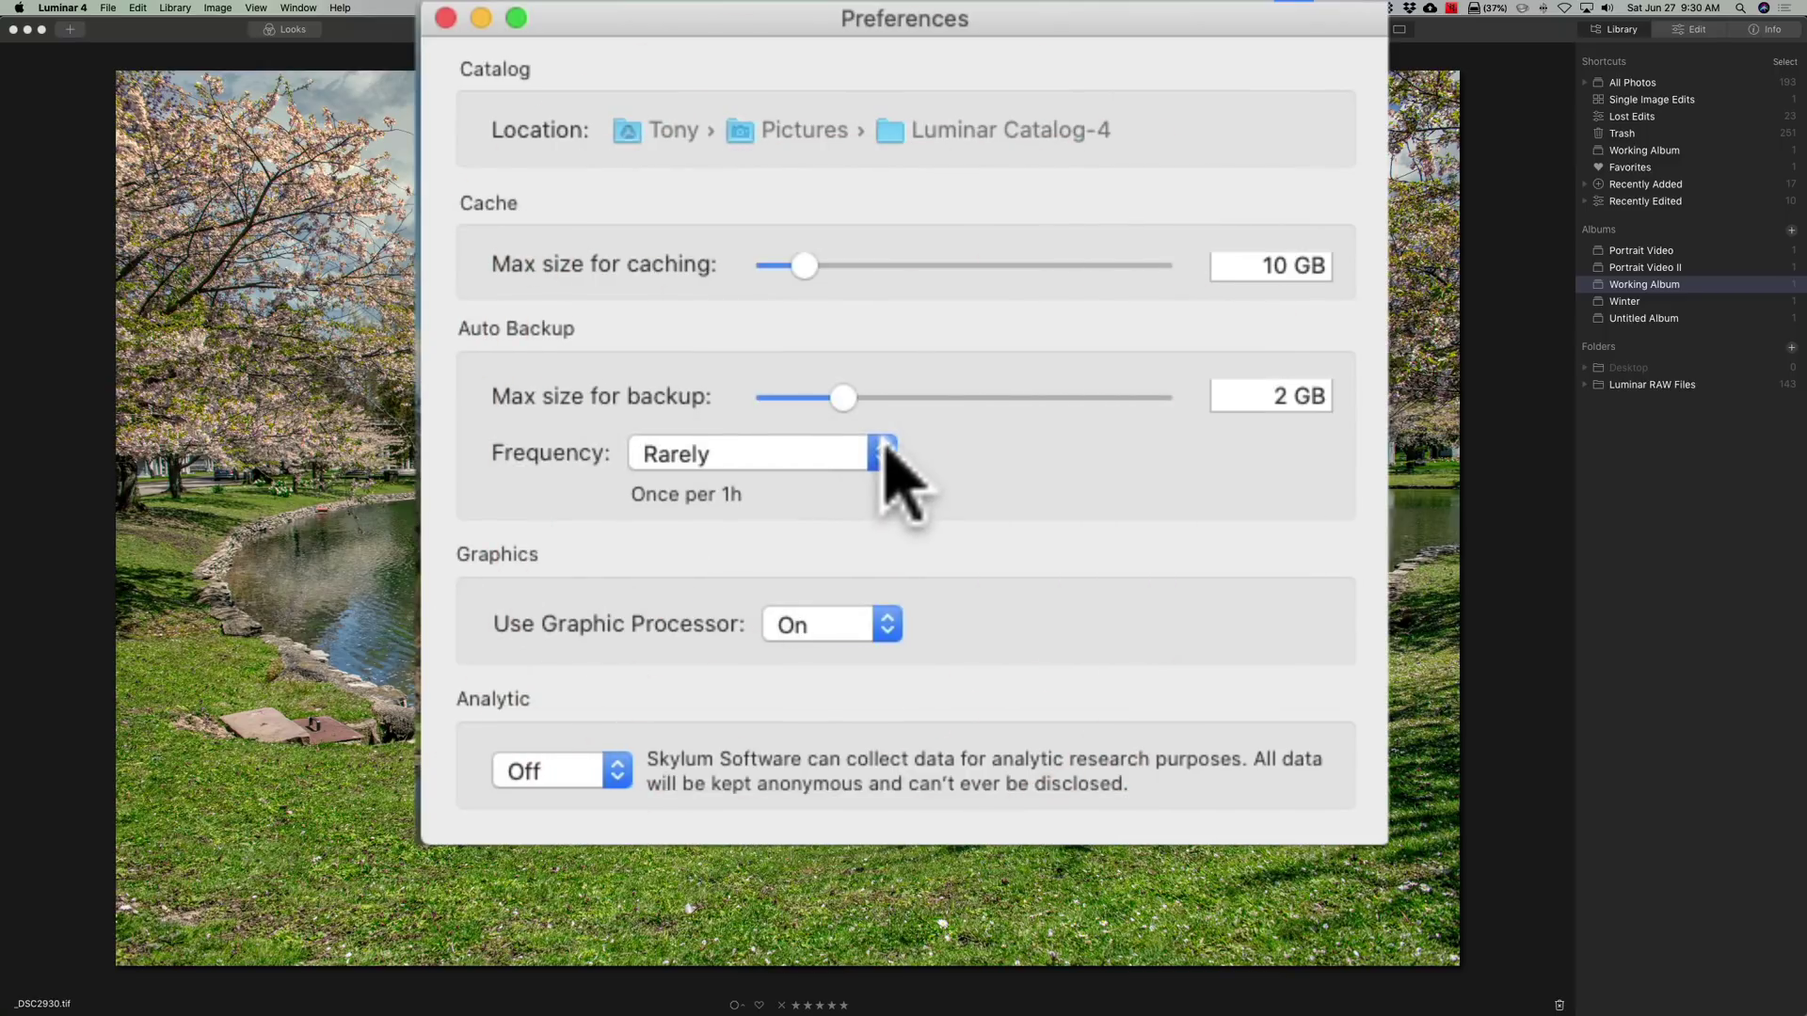
left_click(884, 454)
left_click(854, 485)
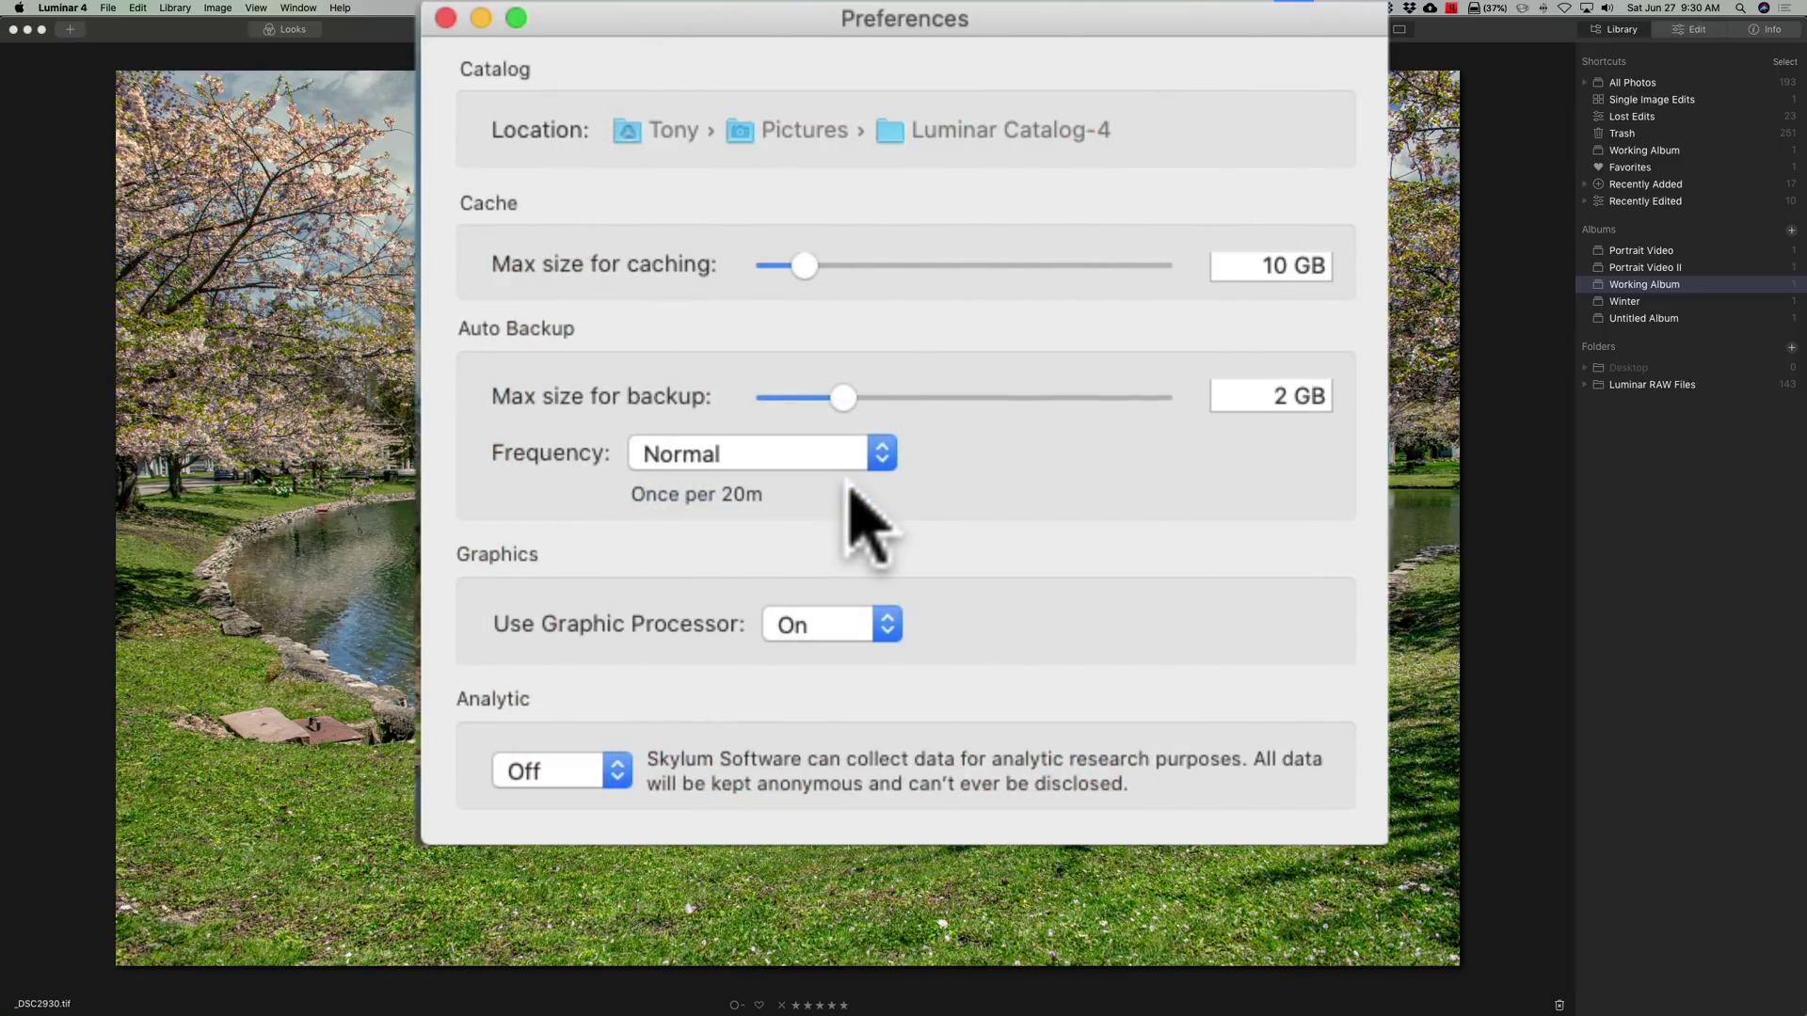
left_click(885, 453)
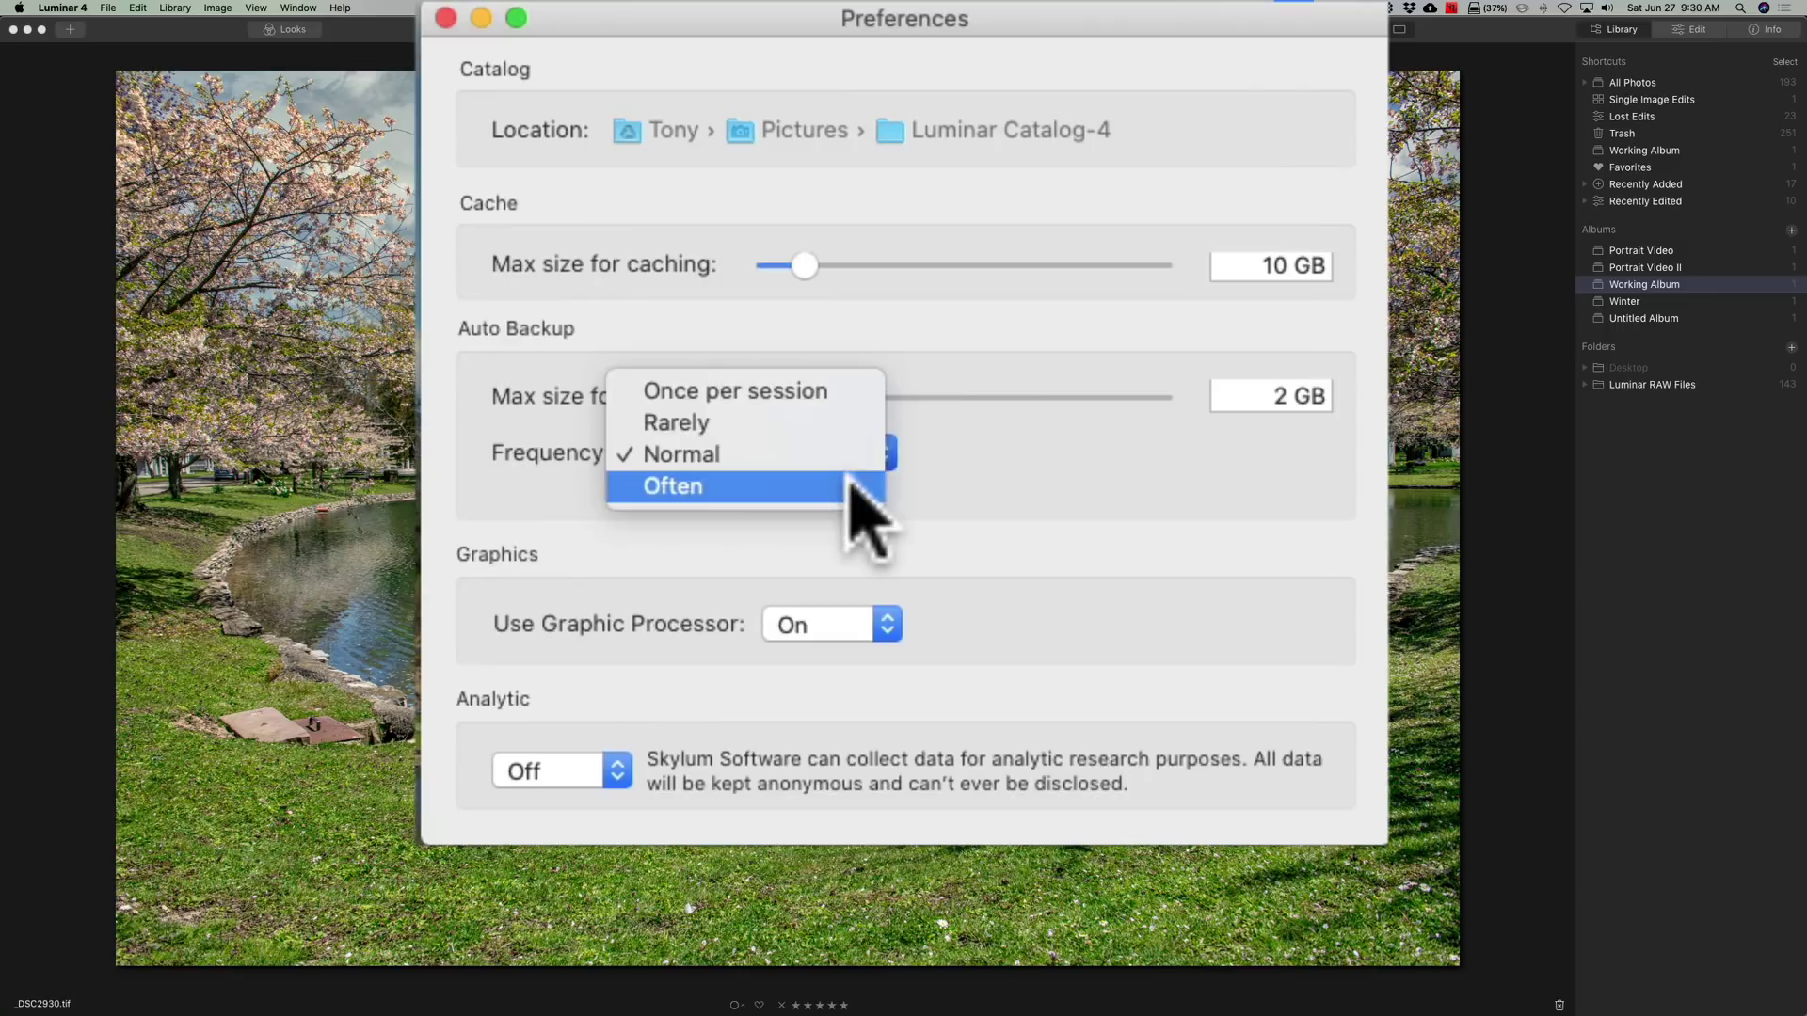
left_click(853, 486)
left_click(880, 457)
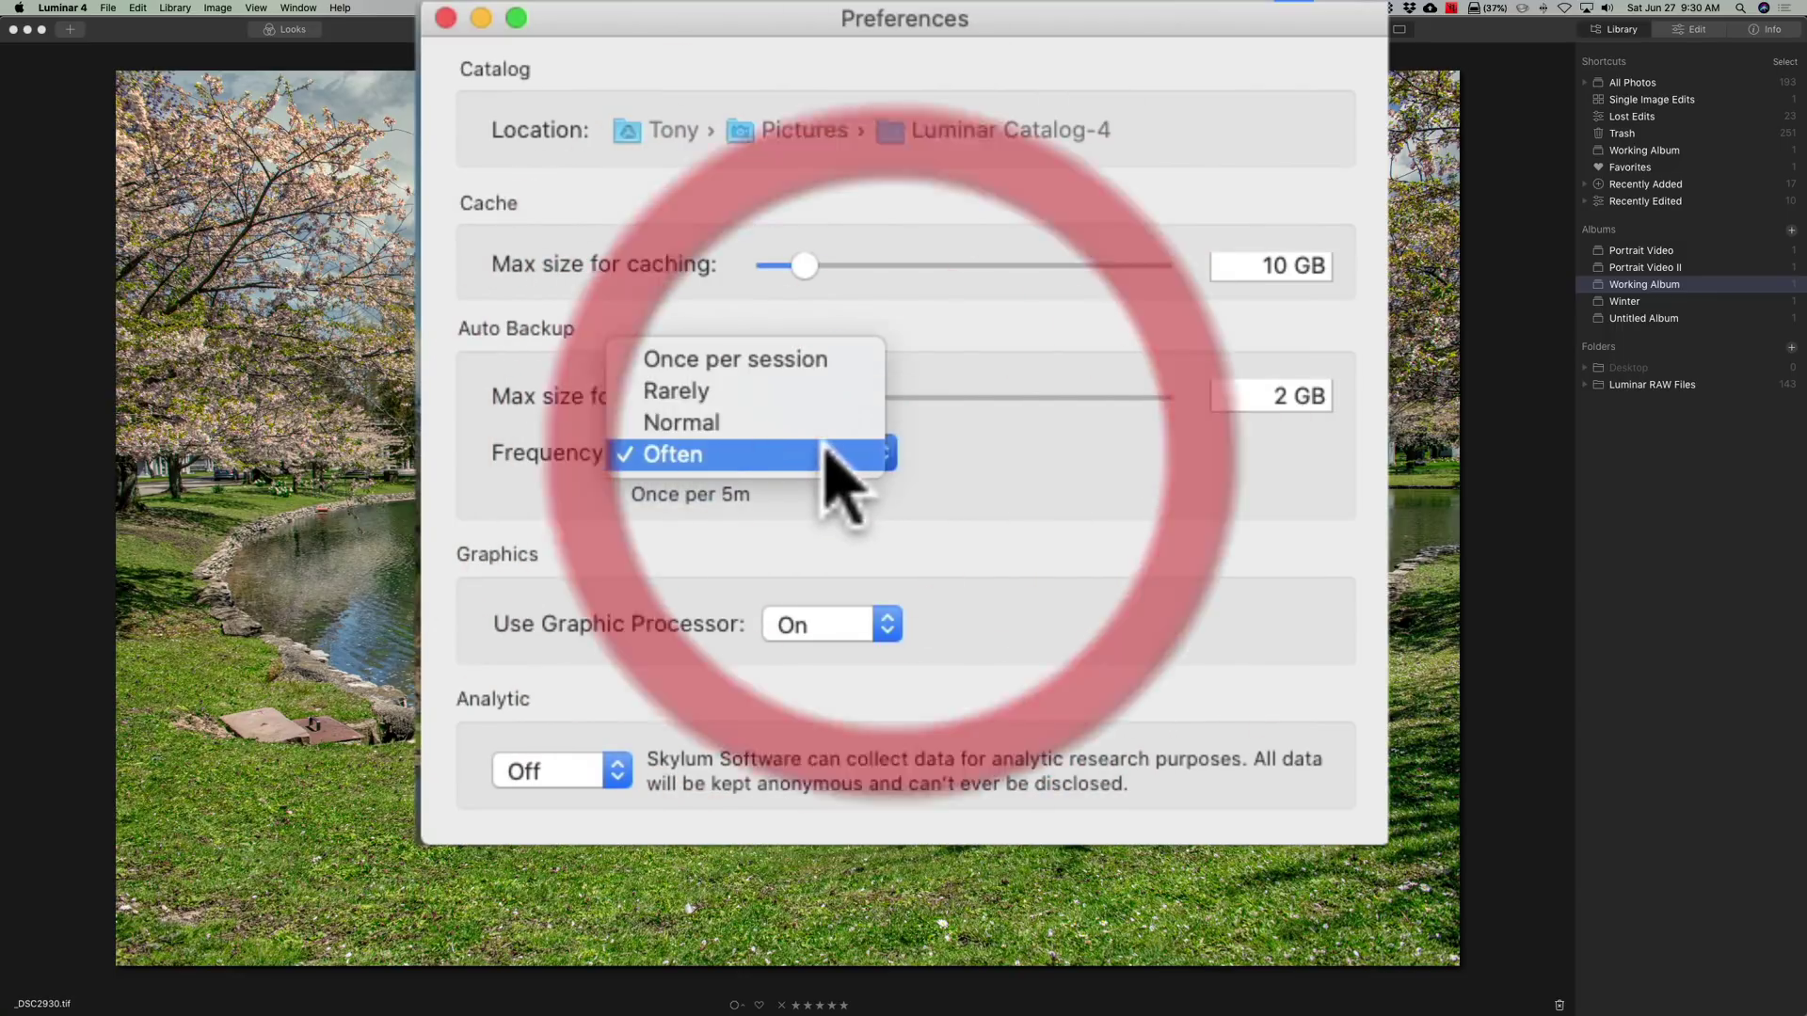
left_click(786, 424)
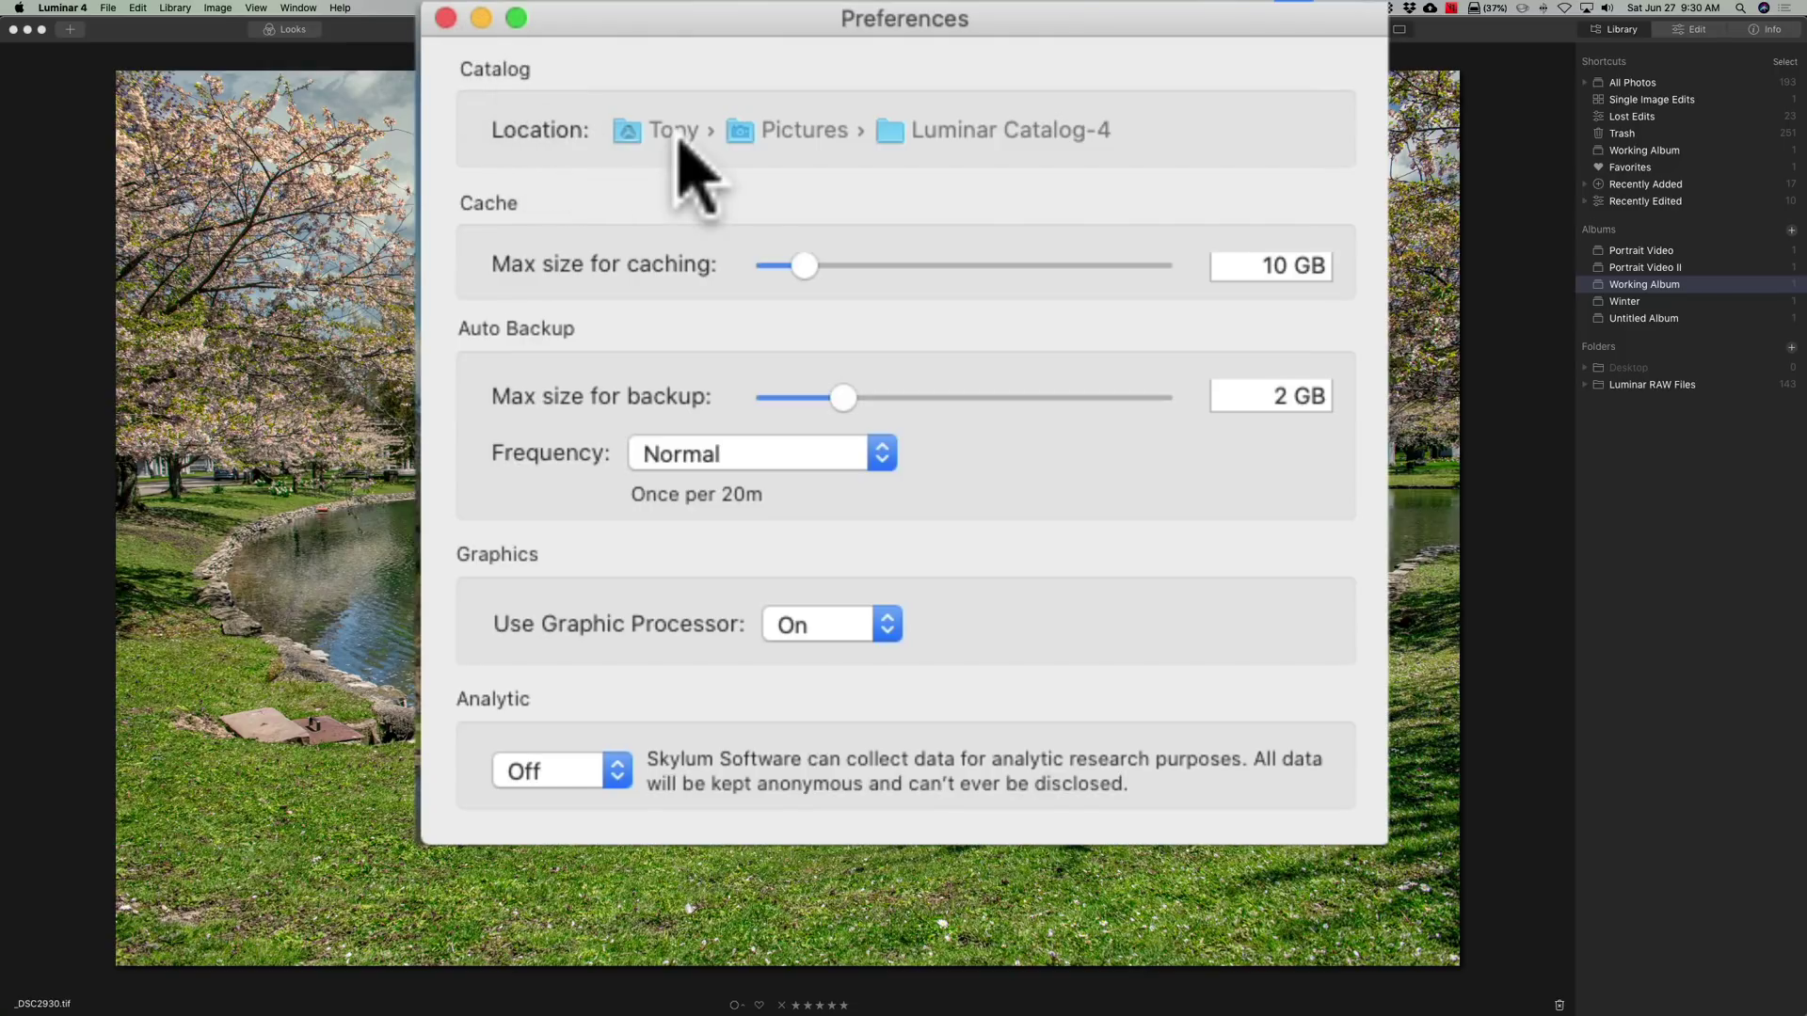
left_click(446, 18)
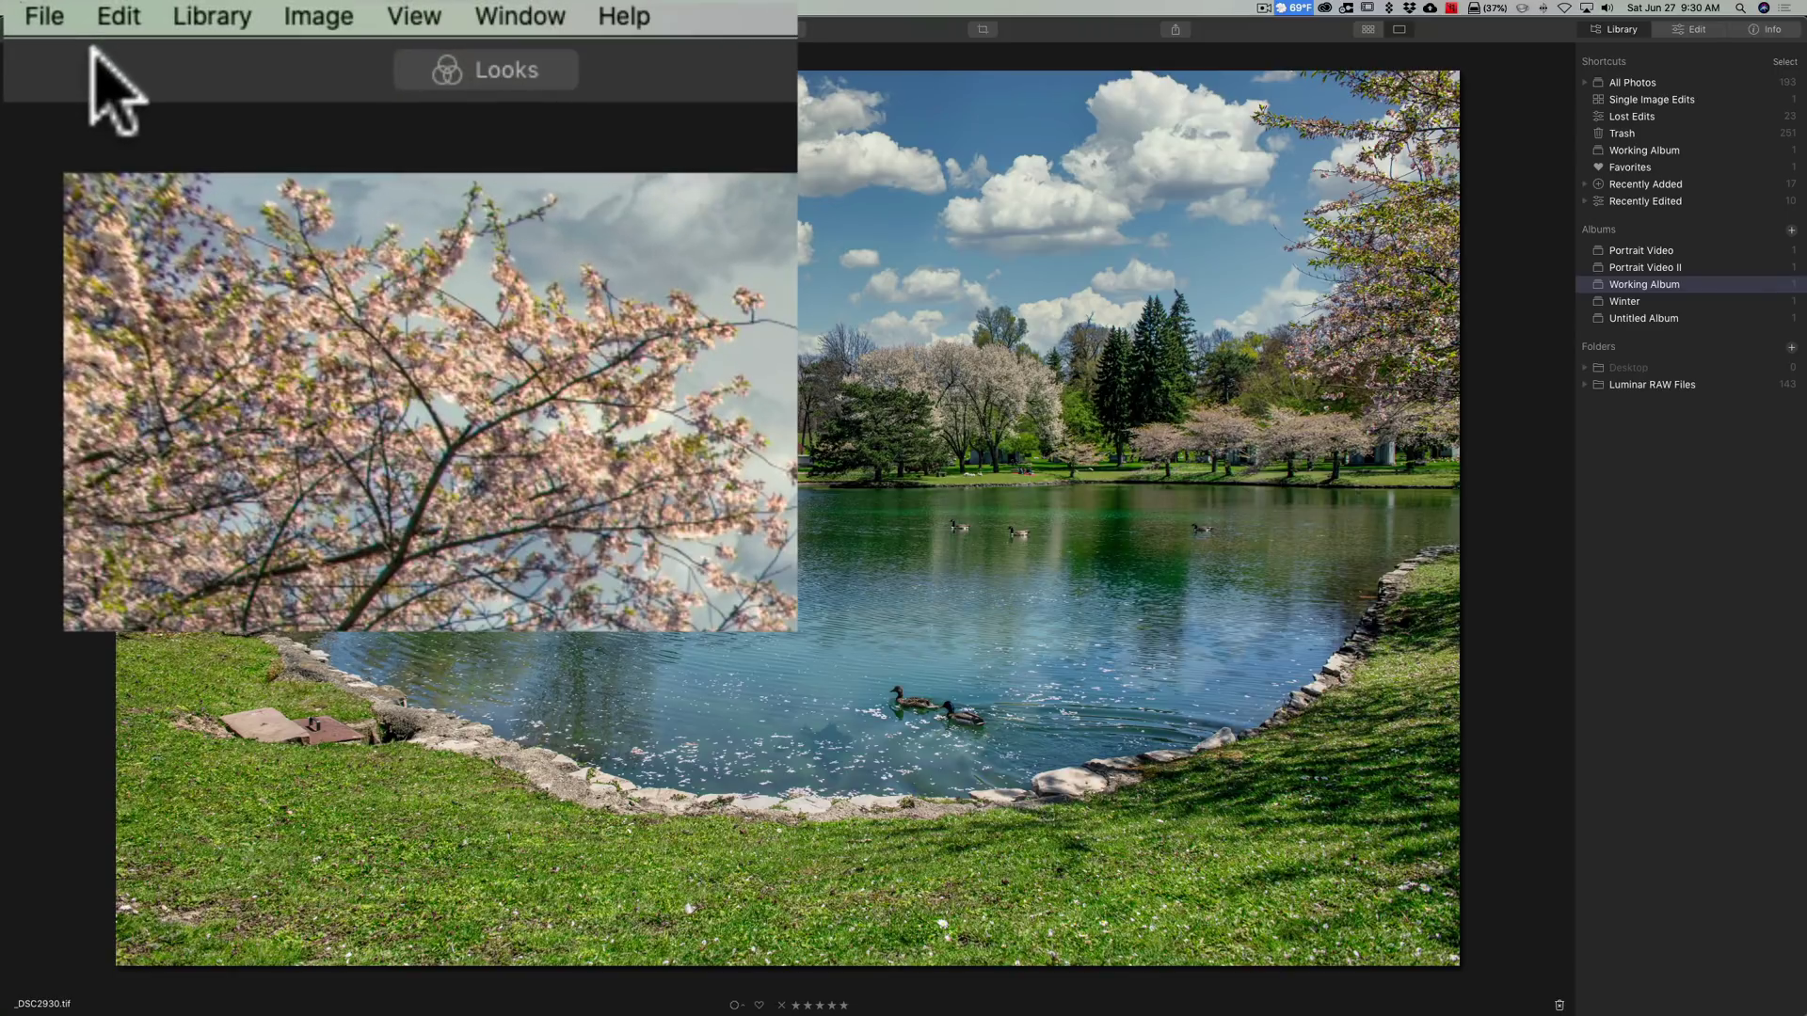
- Reveal the catalog file in Finder, showing the Luminar Catalog-4 folder with Backups and History
left_click(42, 17)
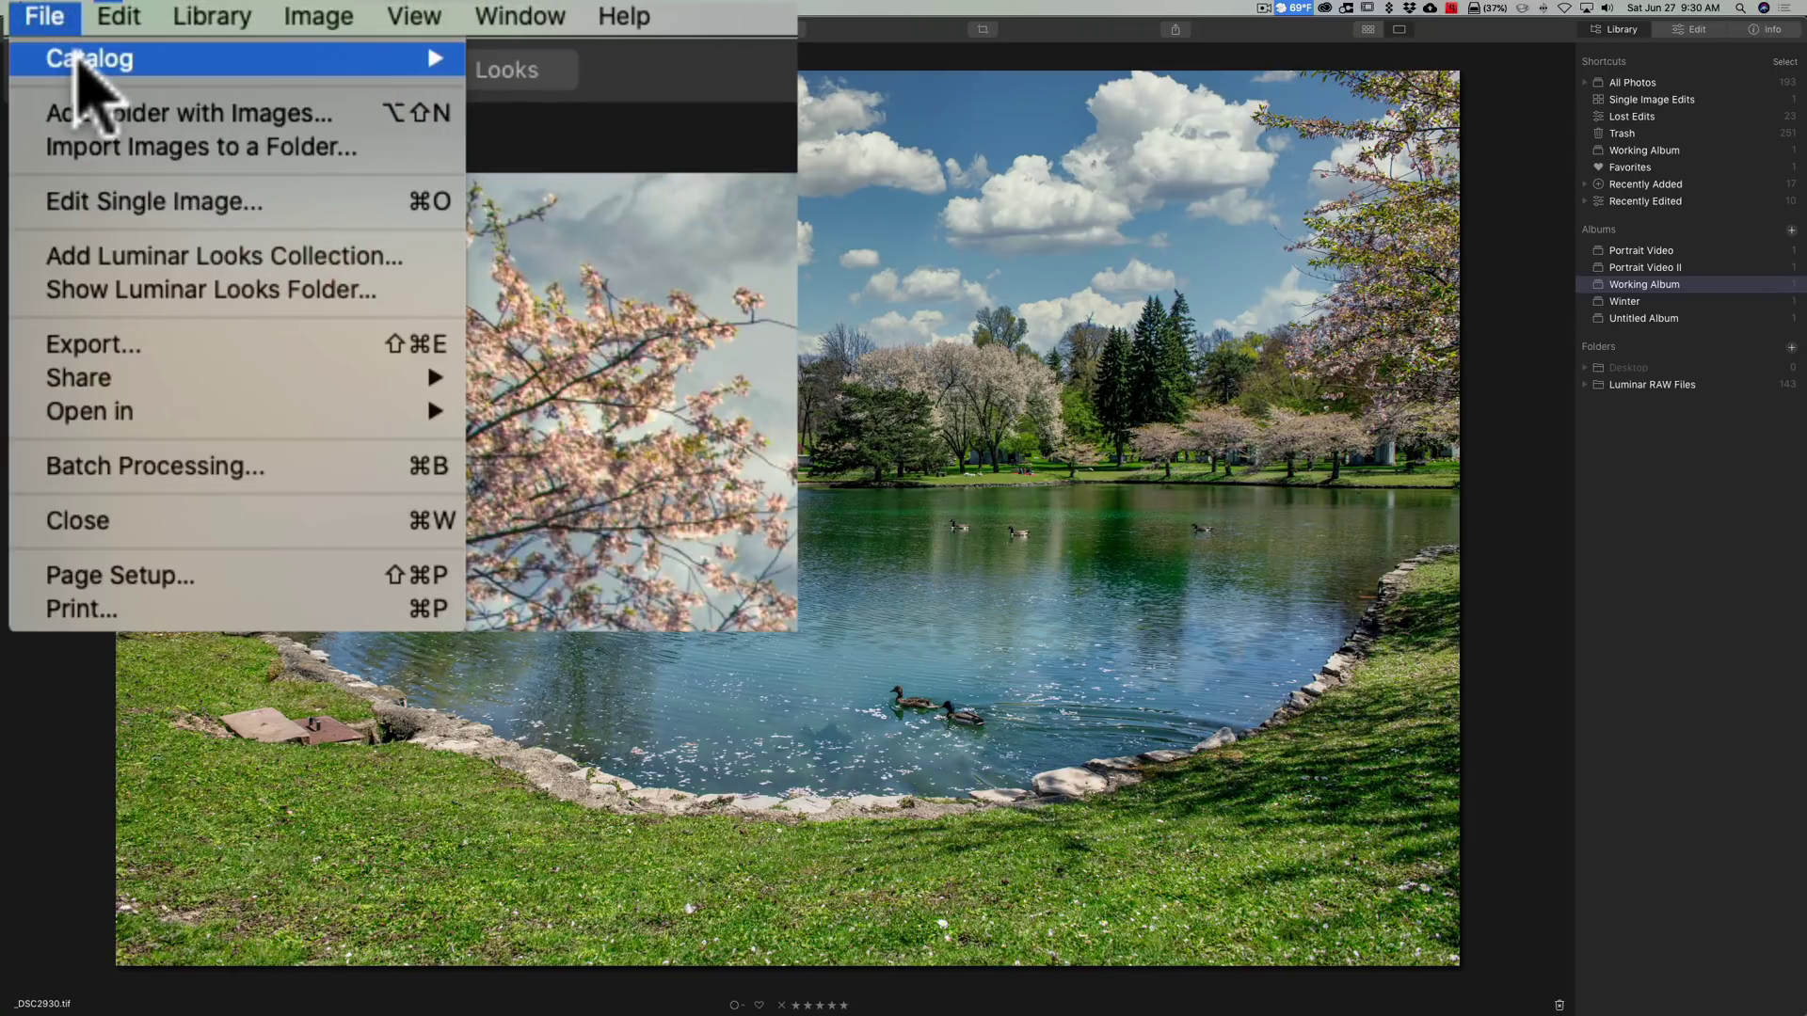
mouse_move(78, 58)
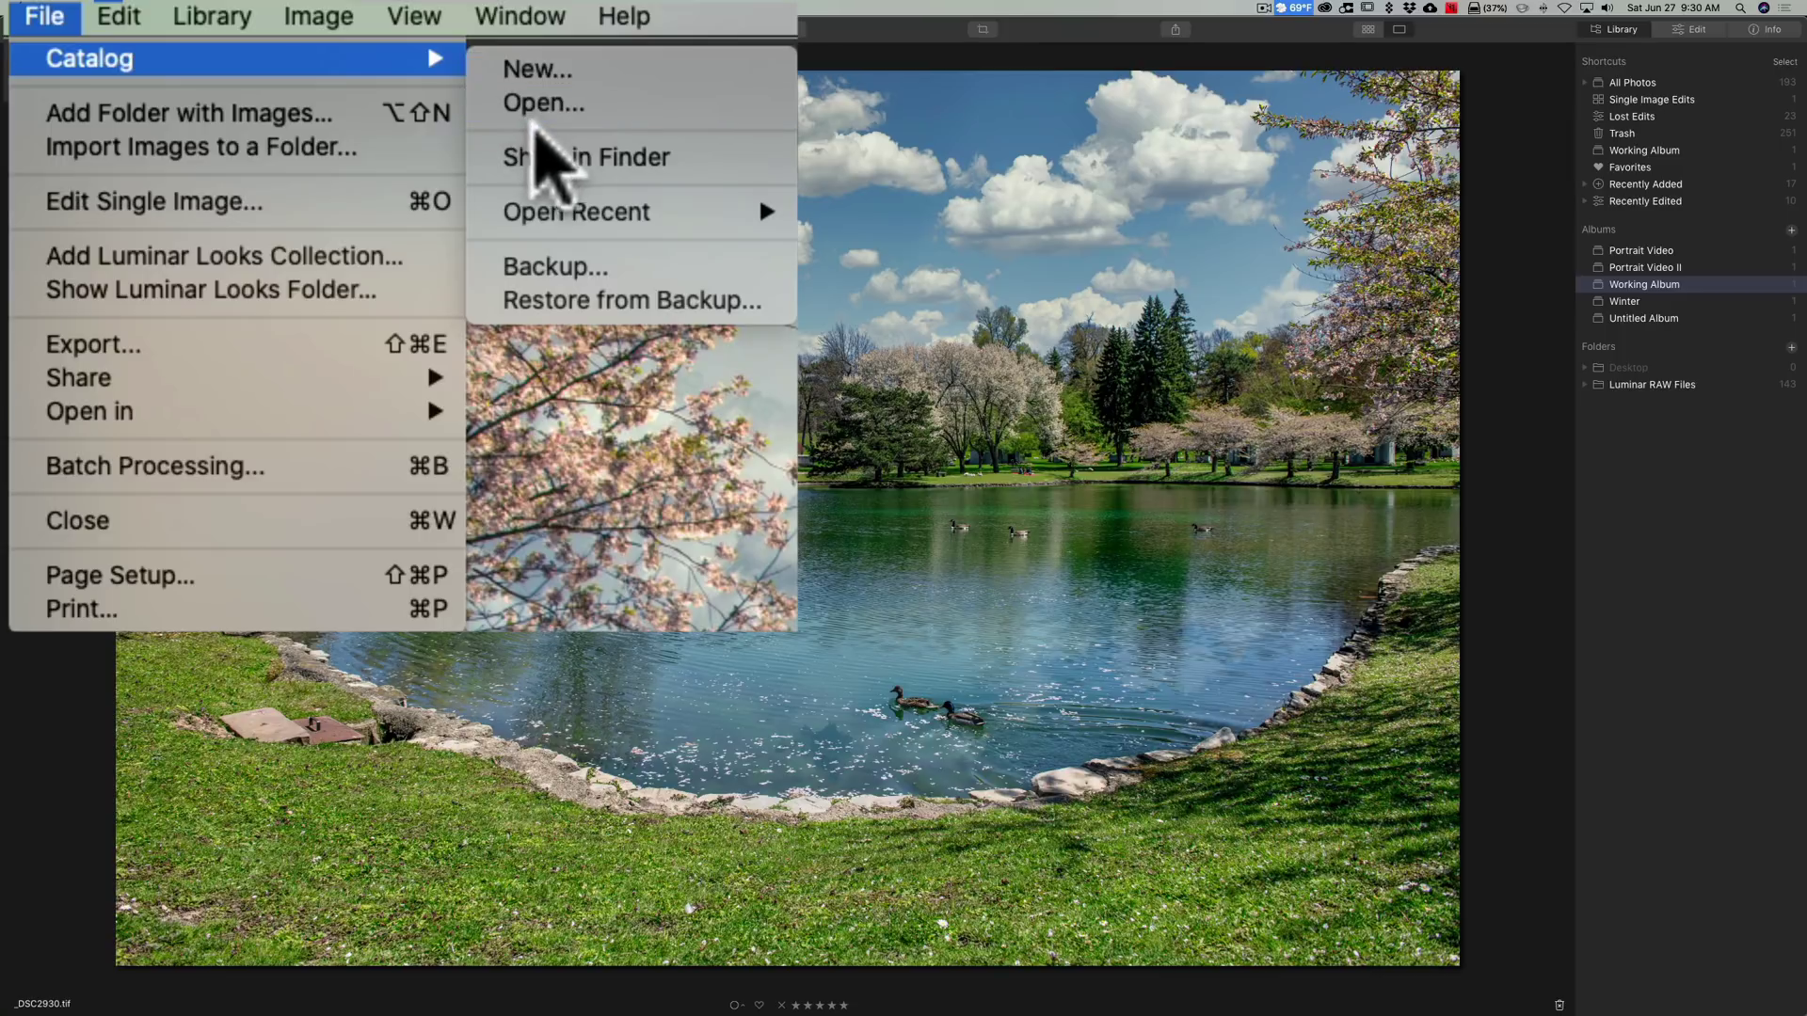
left_click(717, 158)
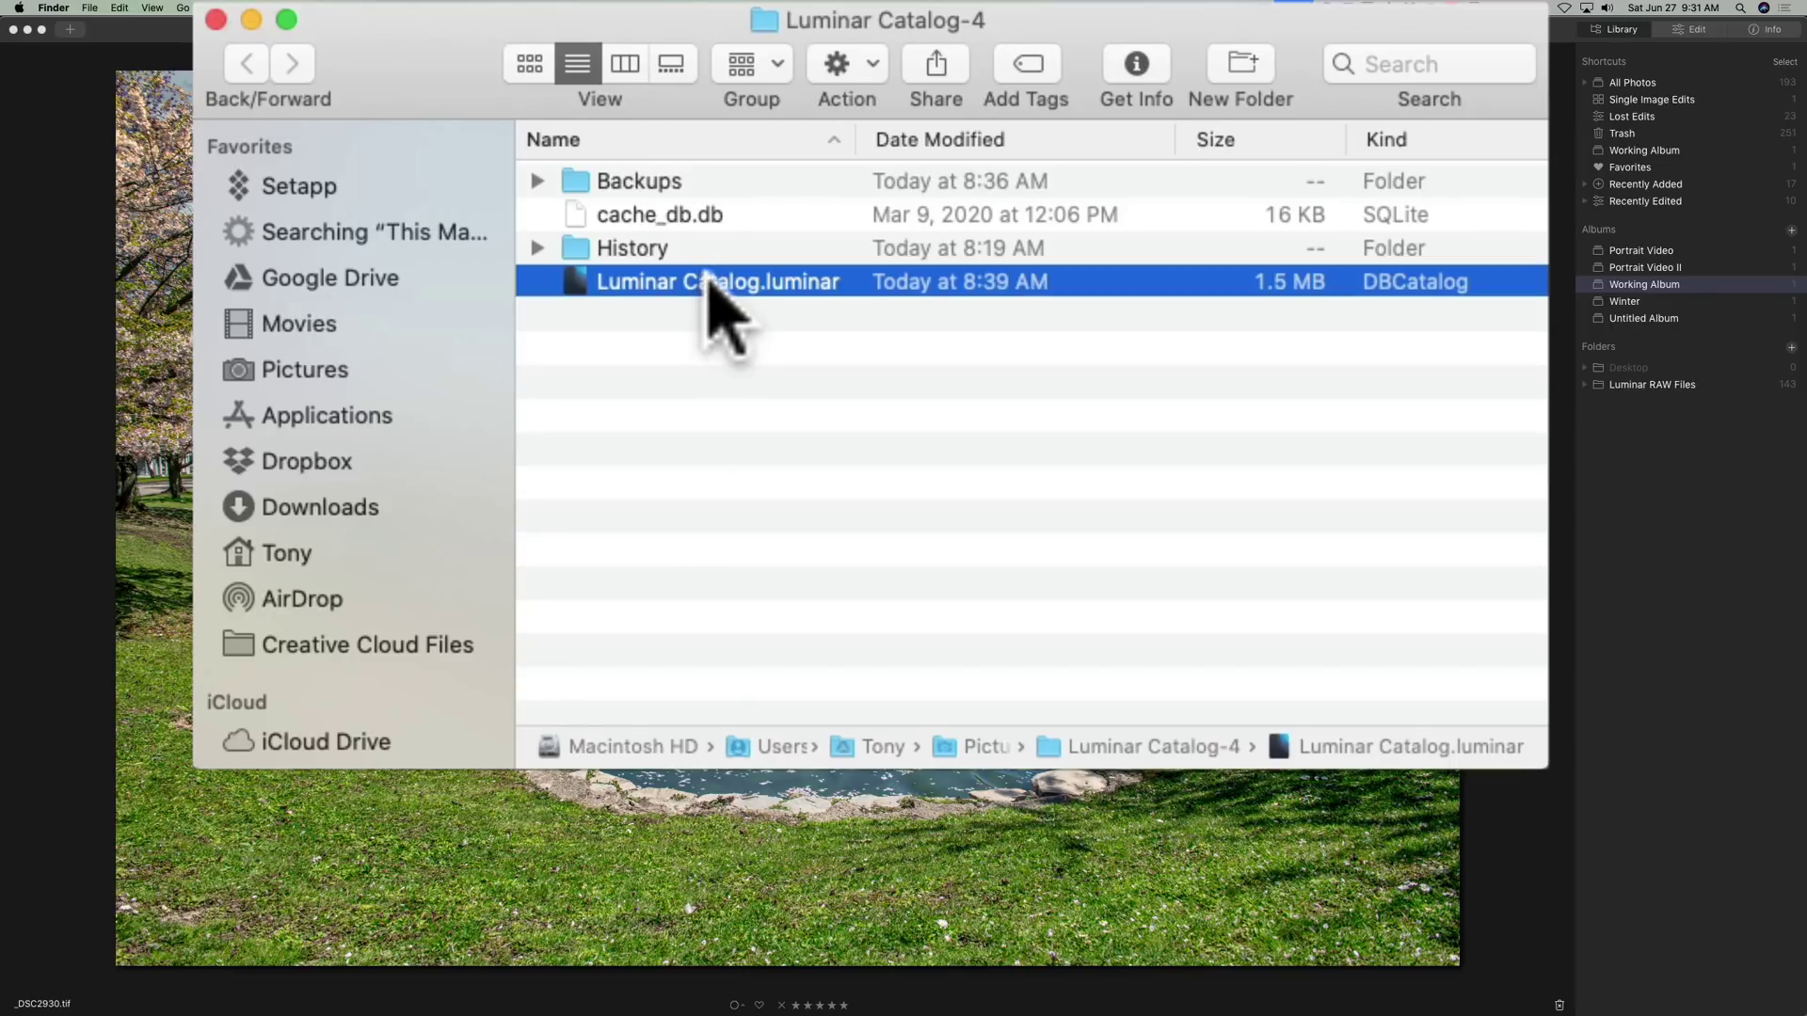
- Expand the Backups folder, scroll through its backup files, collapse it, and close the Finder window
left_click(538, 181)
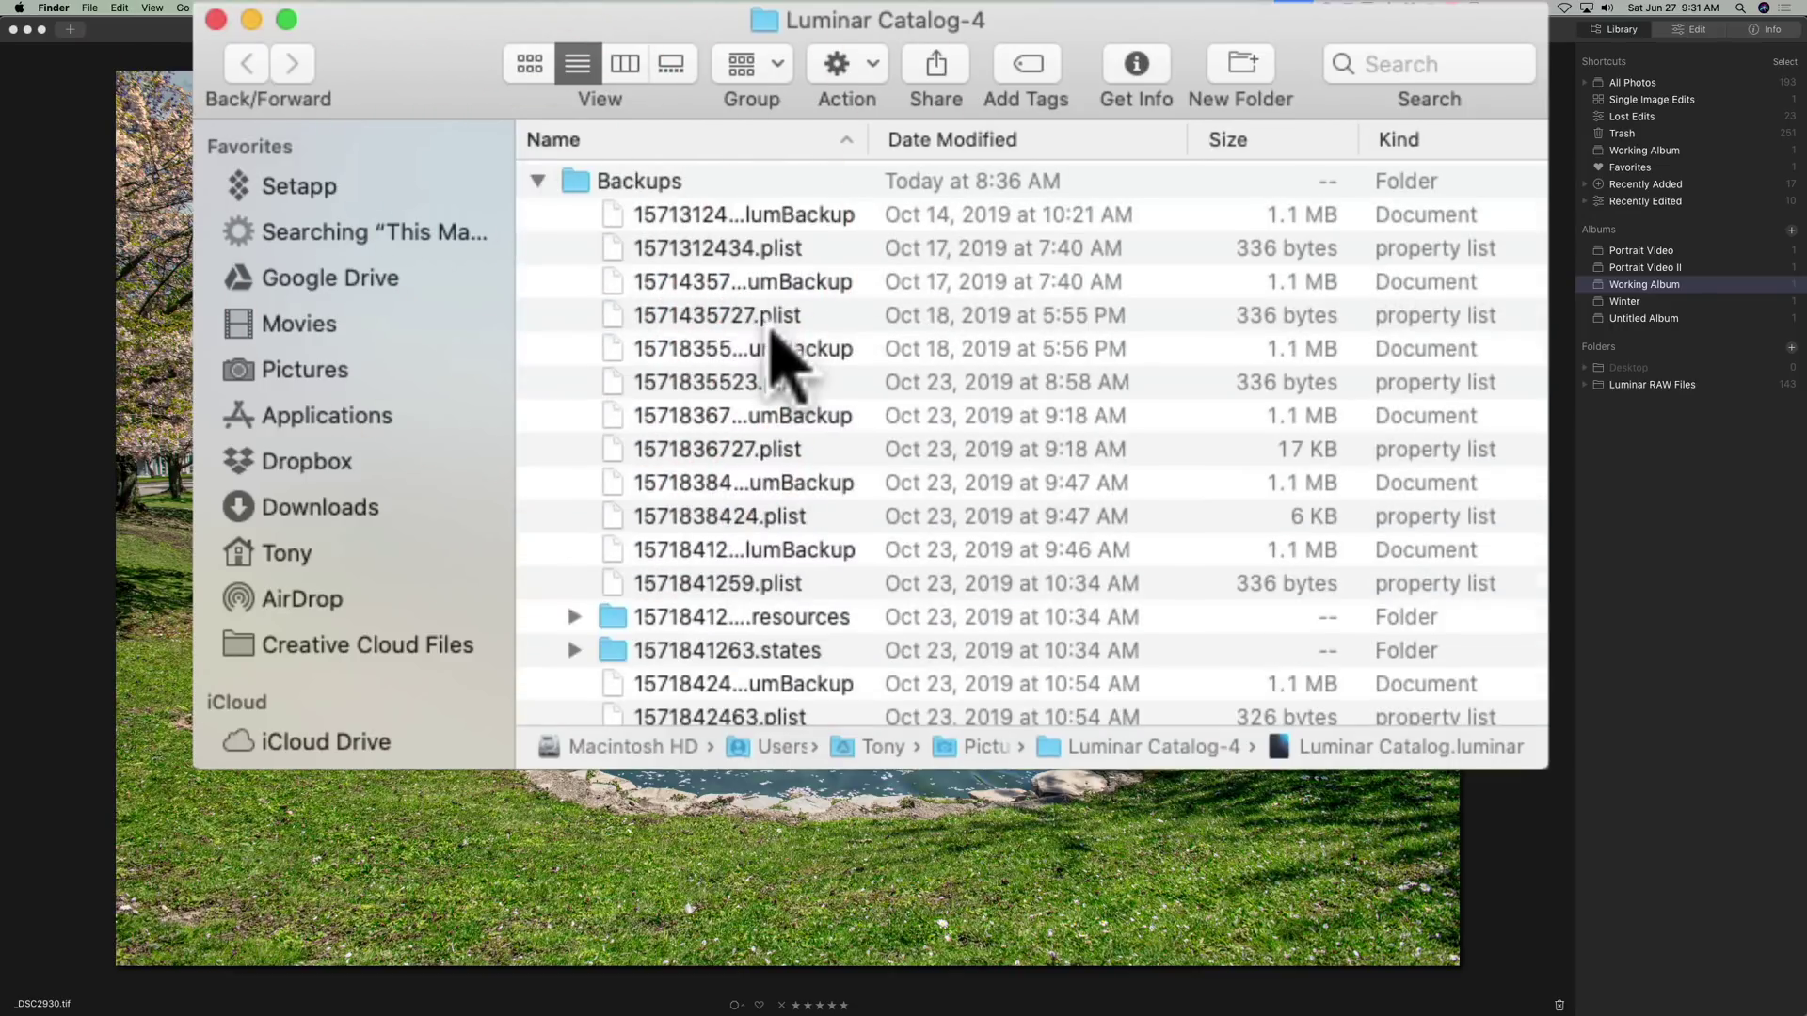
scroll(779, 357, "down", 10)
scroll(781, 358, "down", 15)
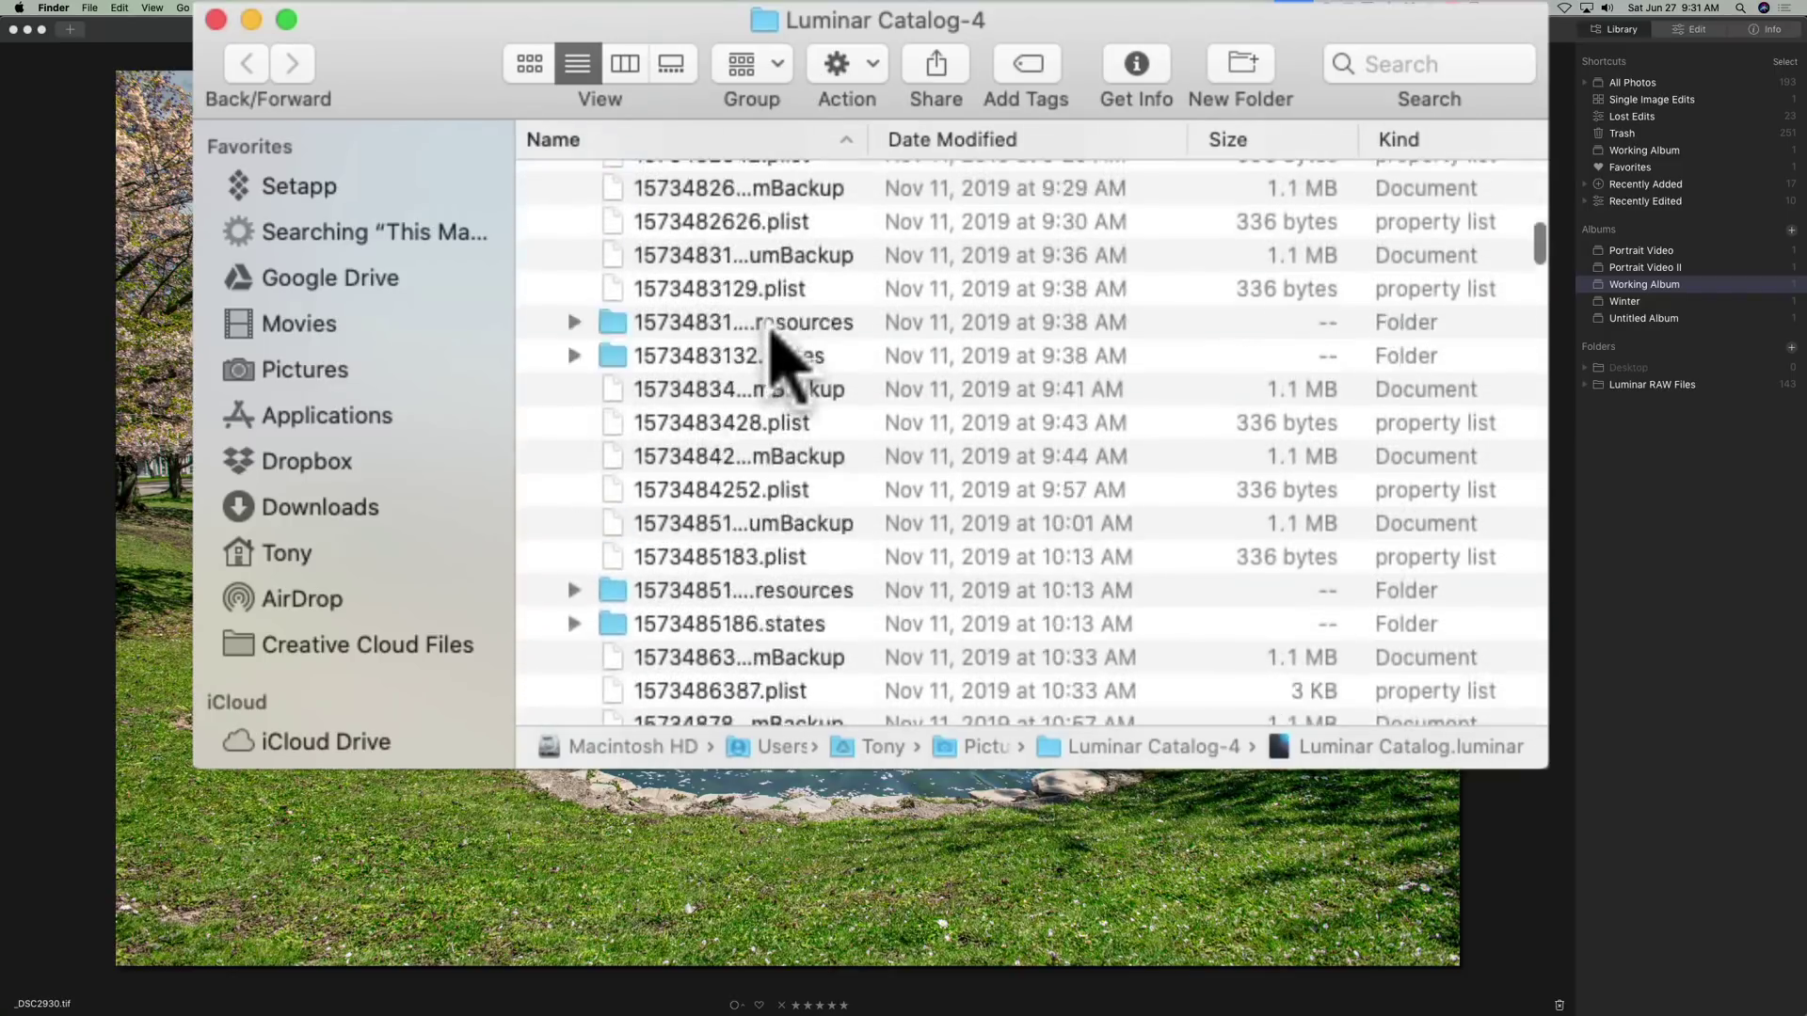
scroll(781, 363, "down", 15)
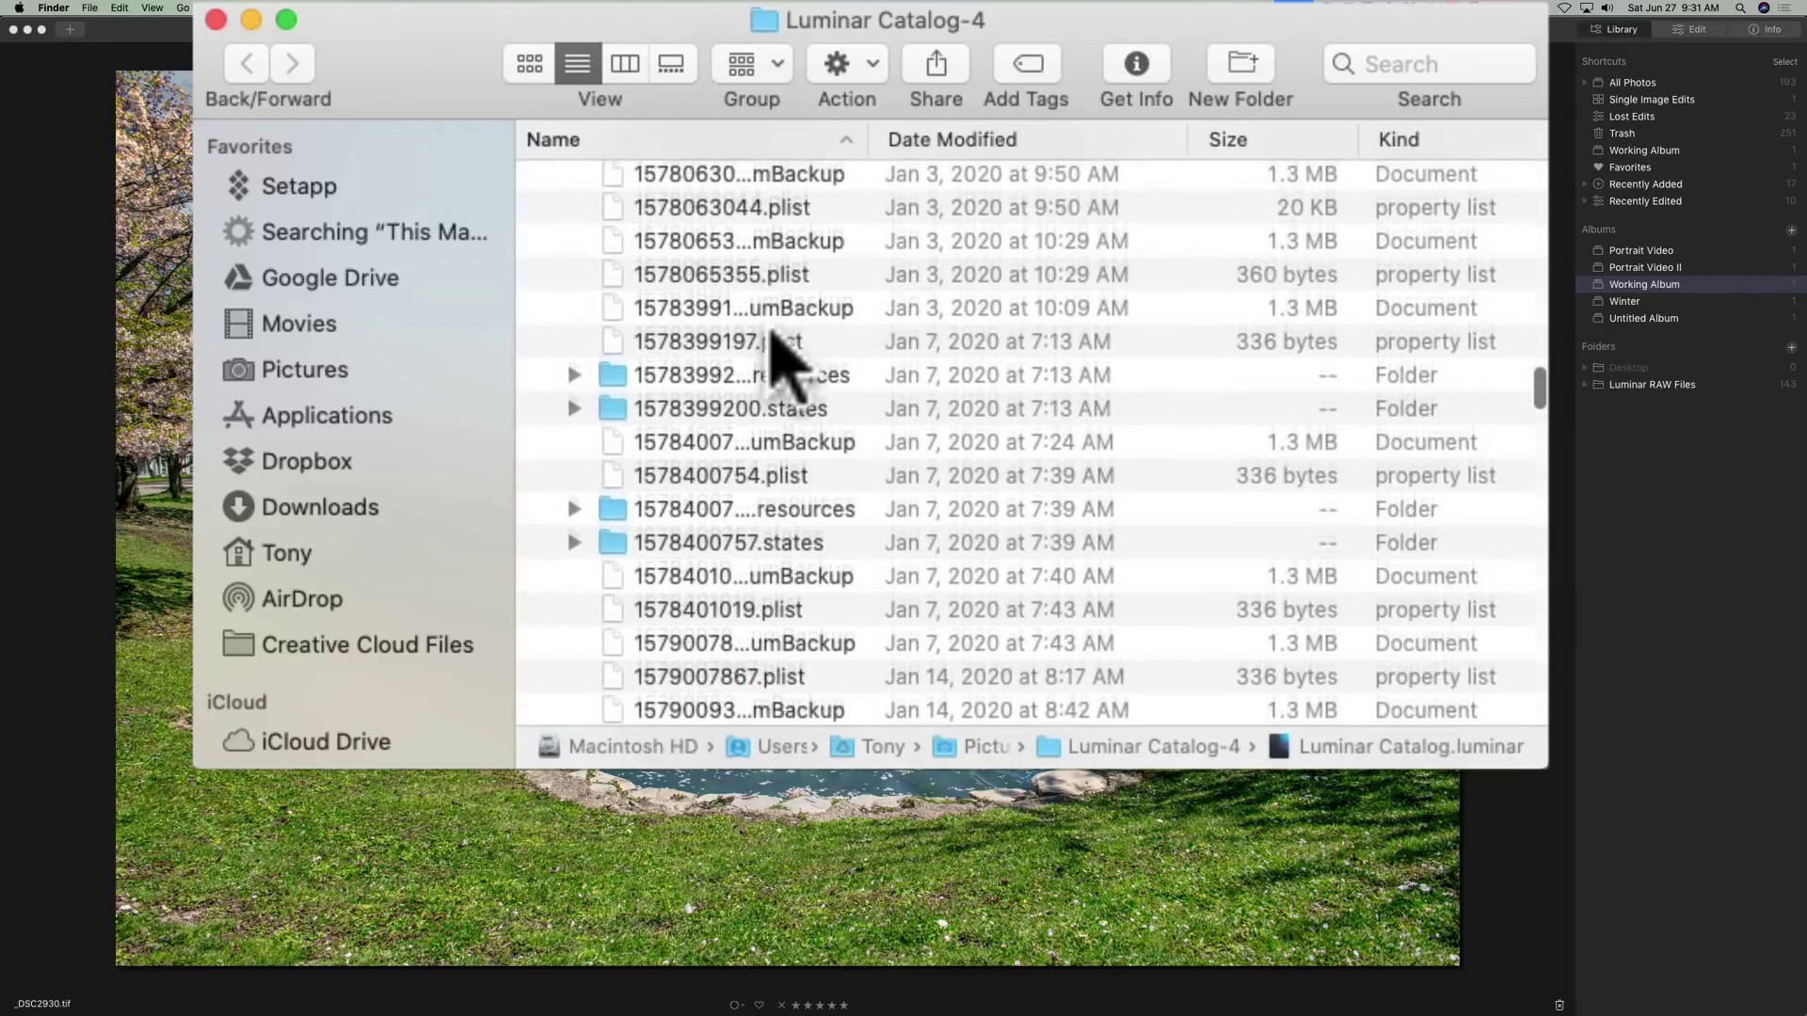
scroll(786, 367, "down", 15)
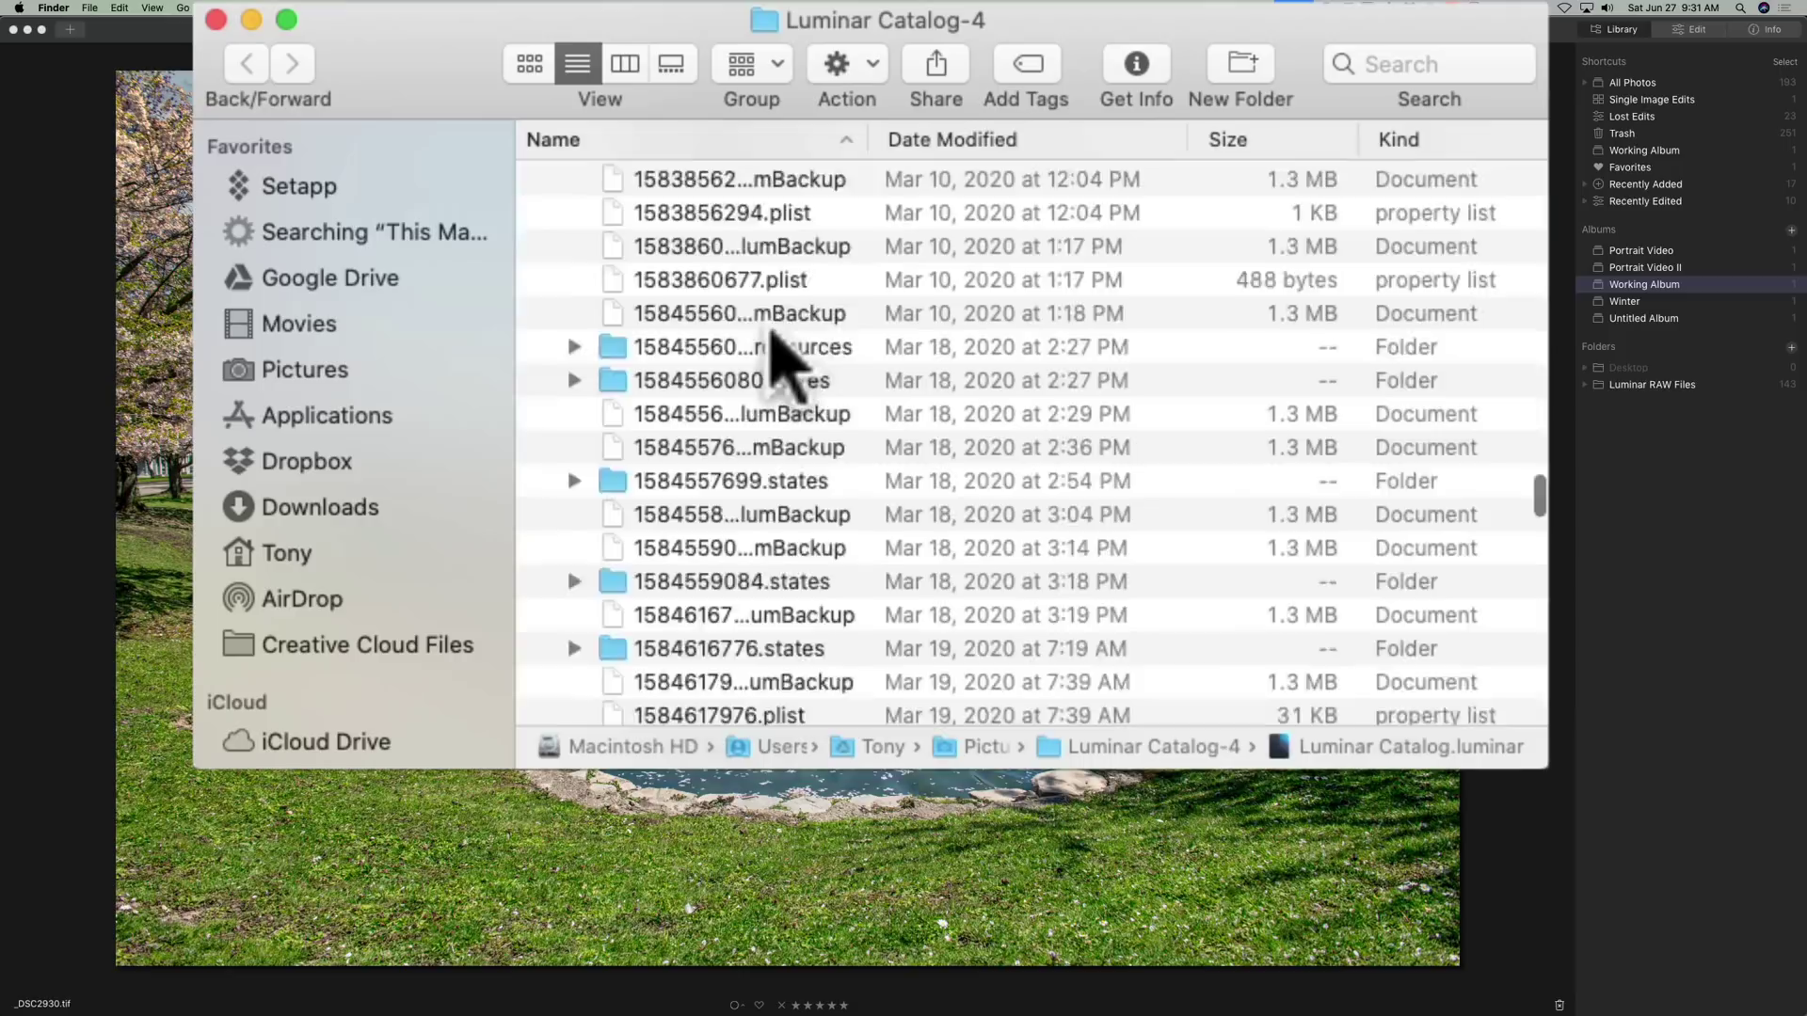
scroll(786, 363, "down", 15)
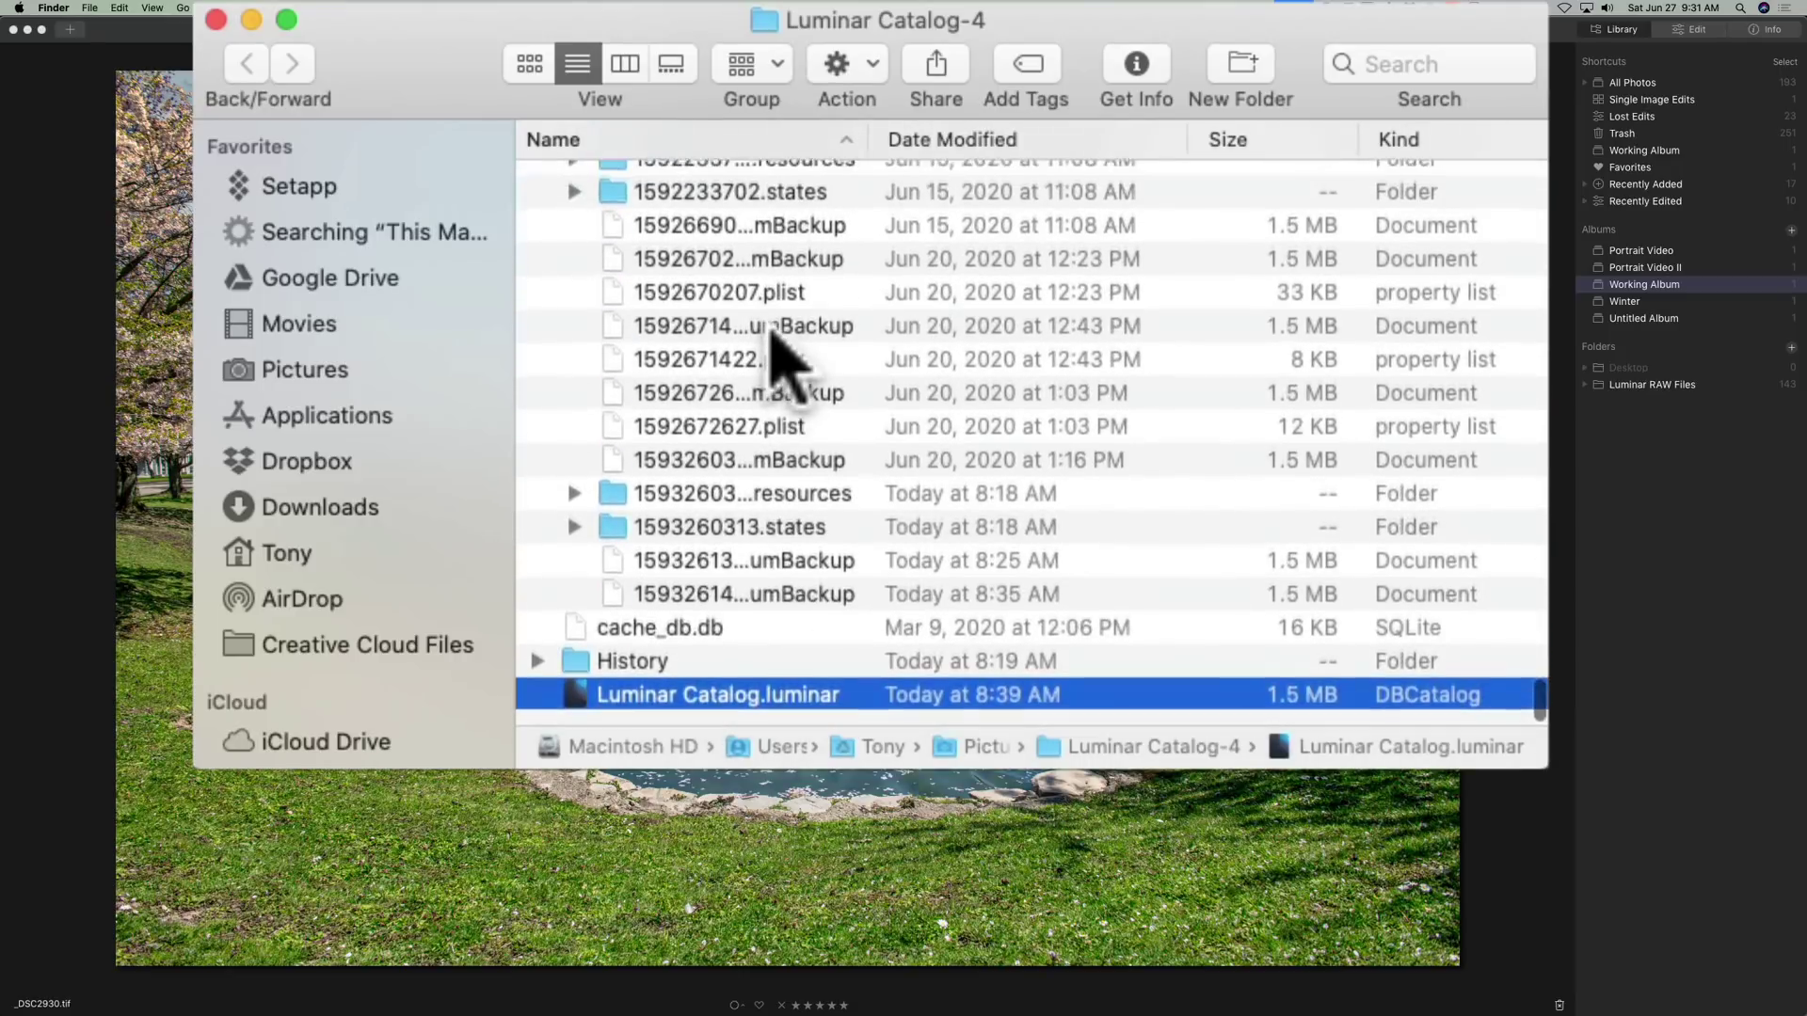
scroll(786, 362, "up", 20)
scroll(781, 362, "up", 20)
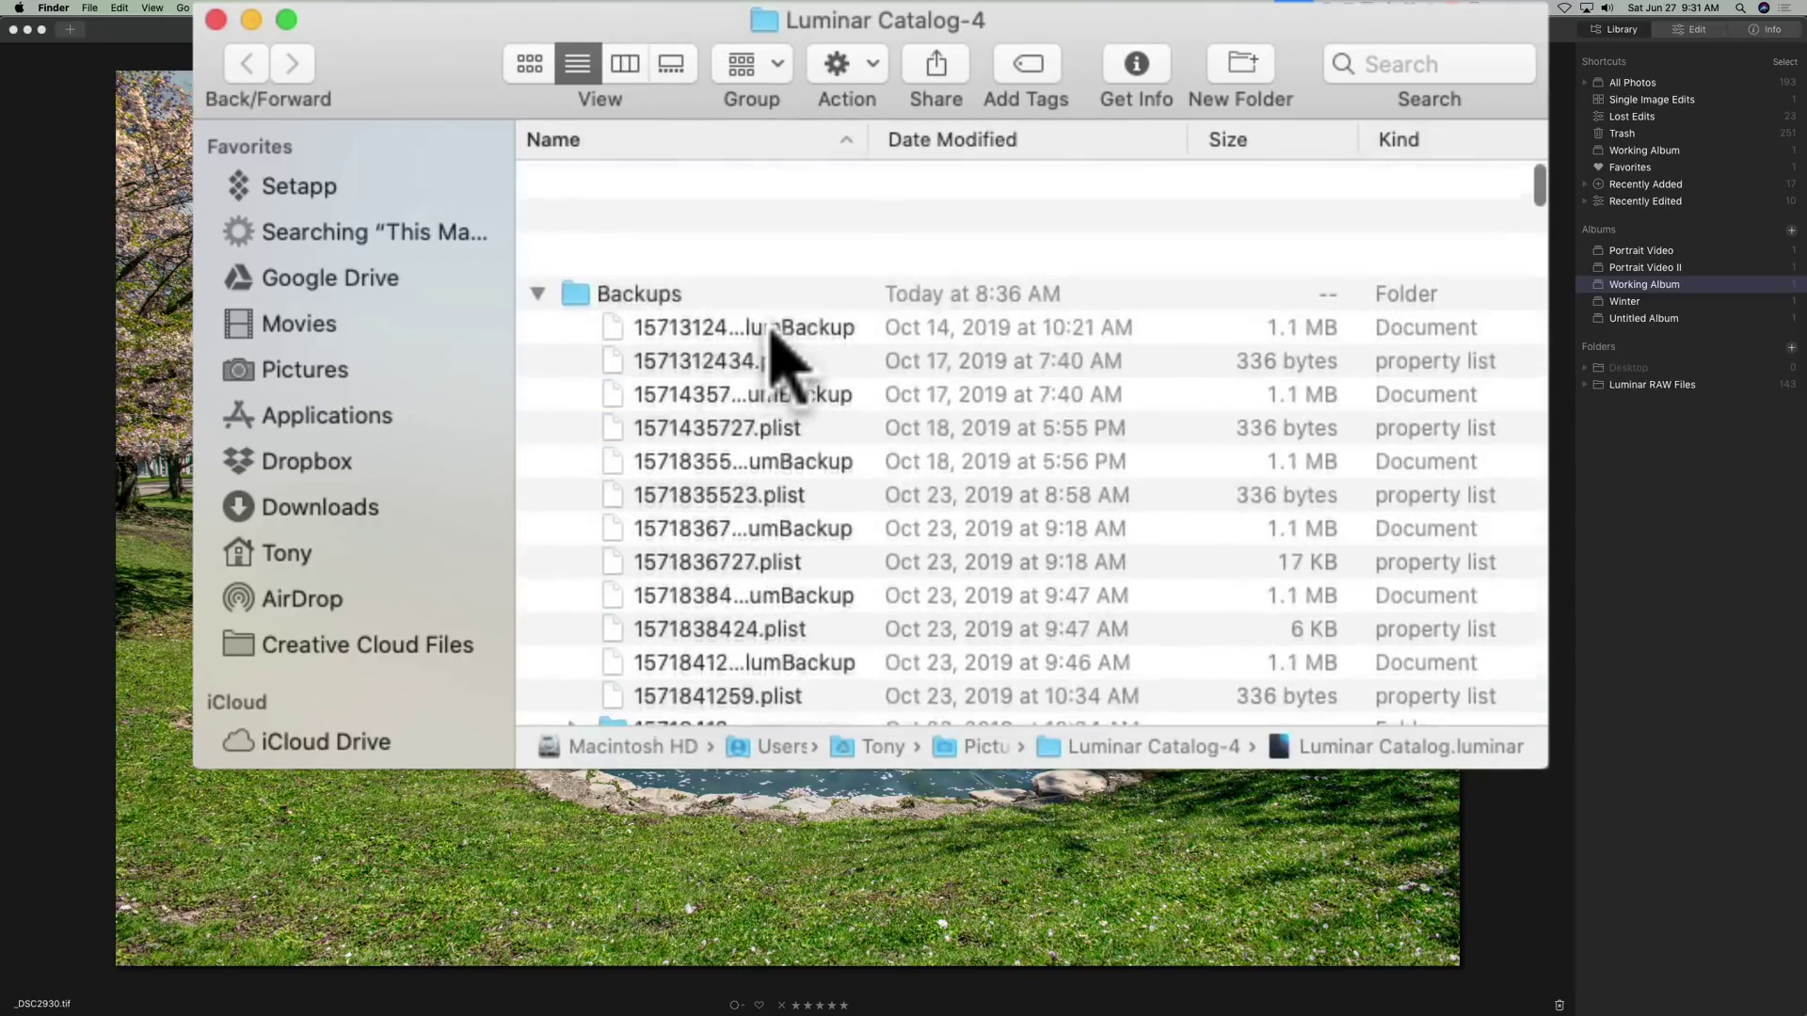
left_click(537, 180)
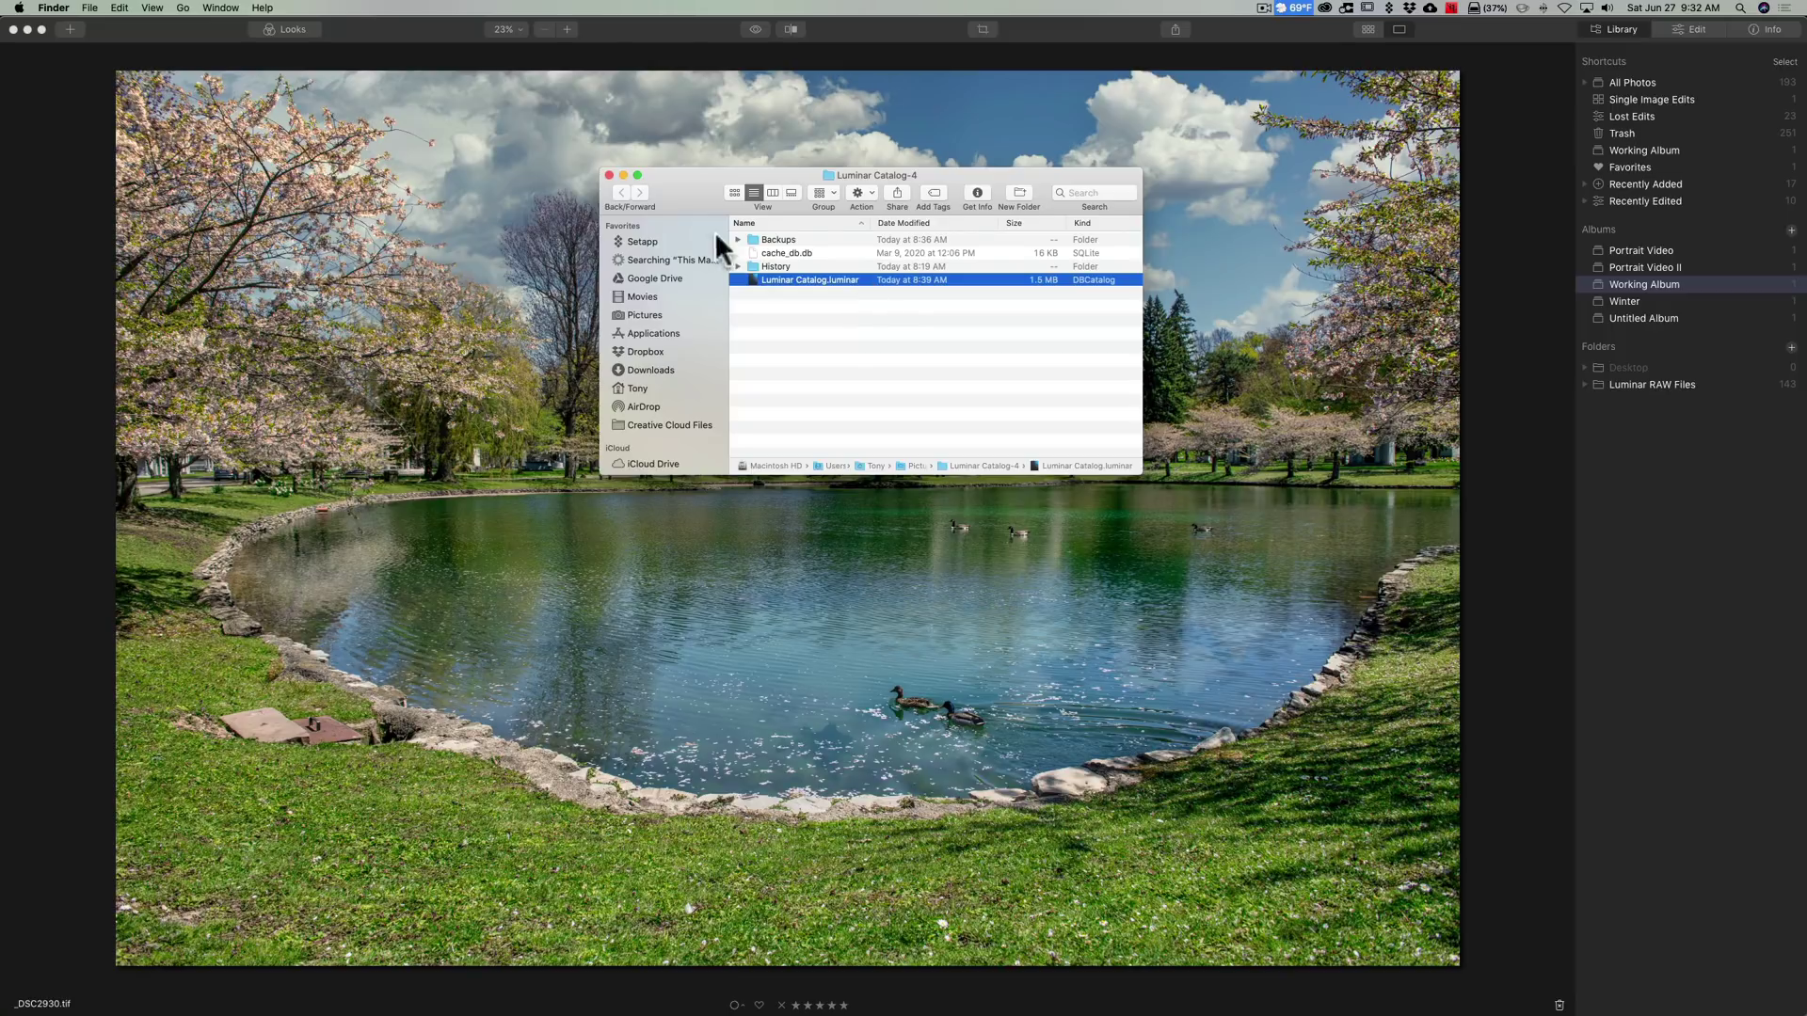
left_click(608, 175)
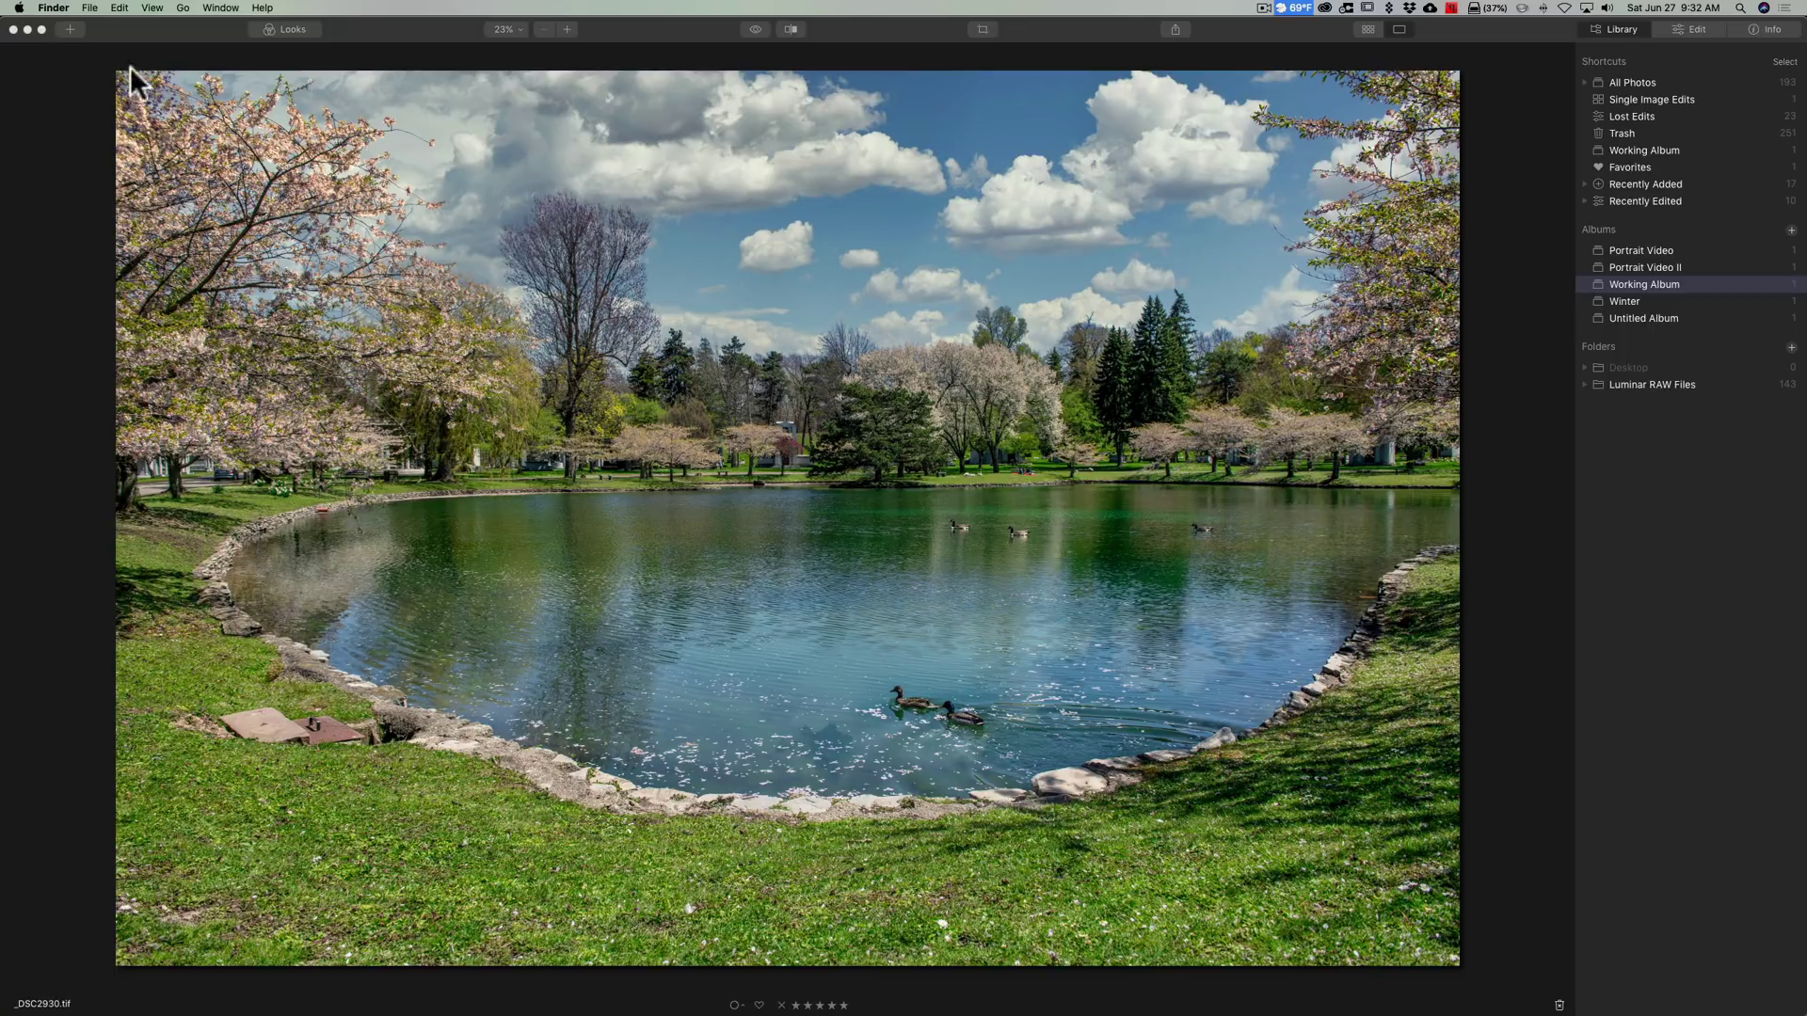
- Back up the catalog as Luminar Catalog.luminarBackup to the Desktop via File > Catalog > Backup
left_click(107, 25)
left_click(109, 9)
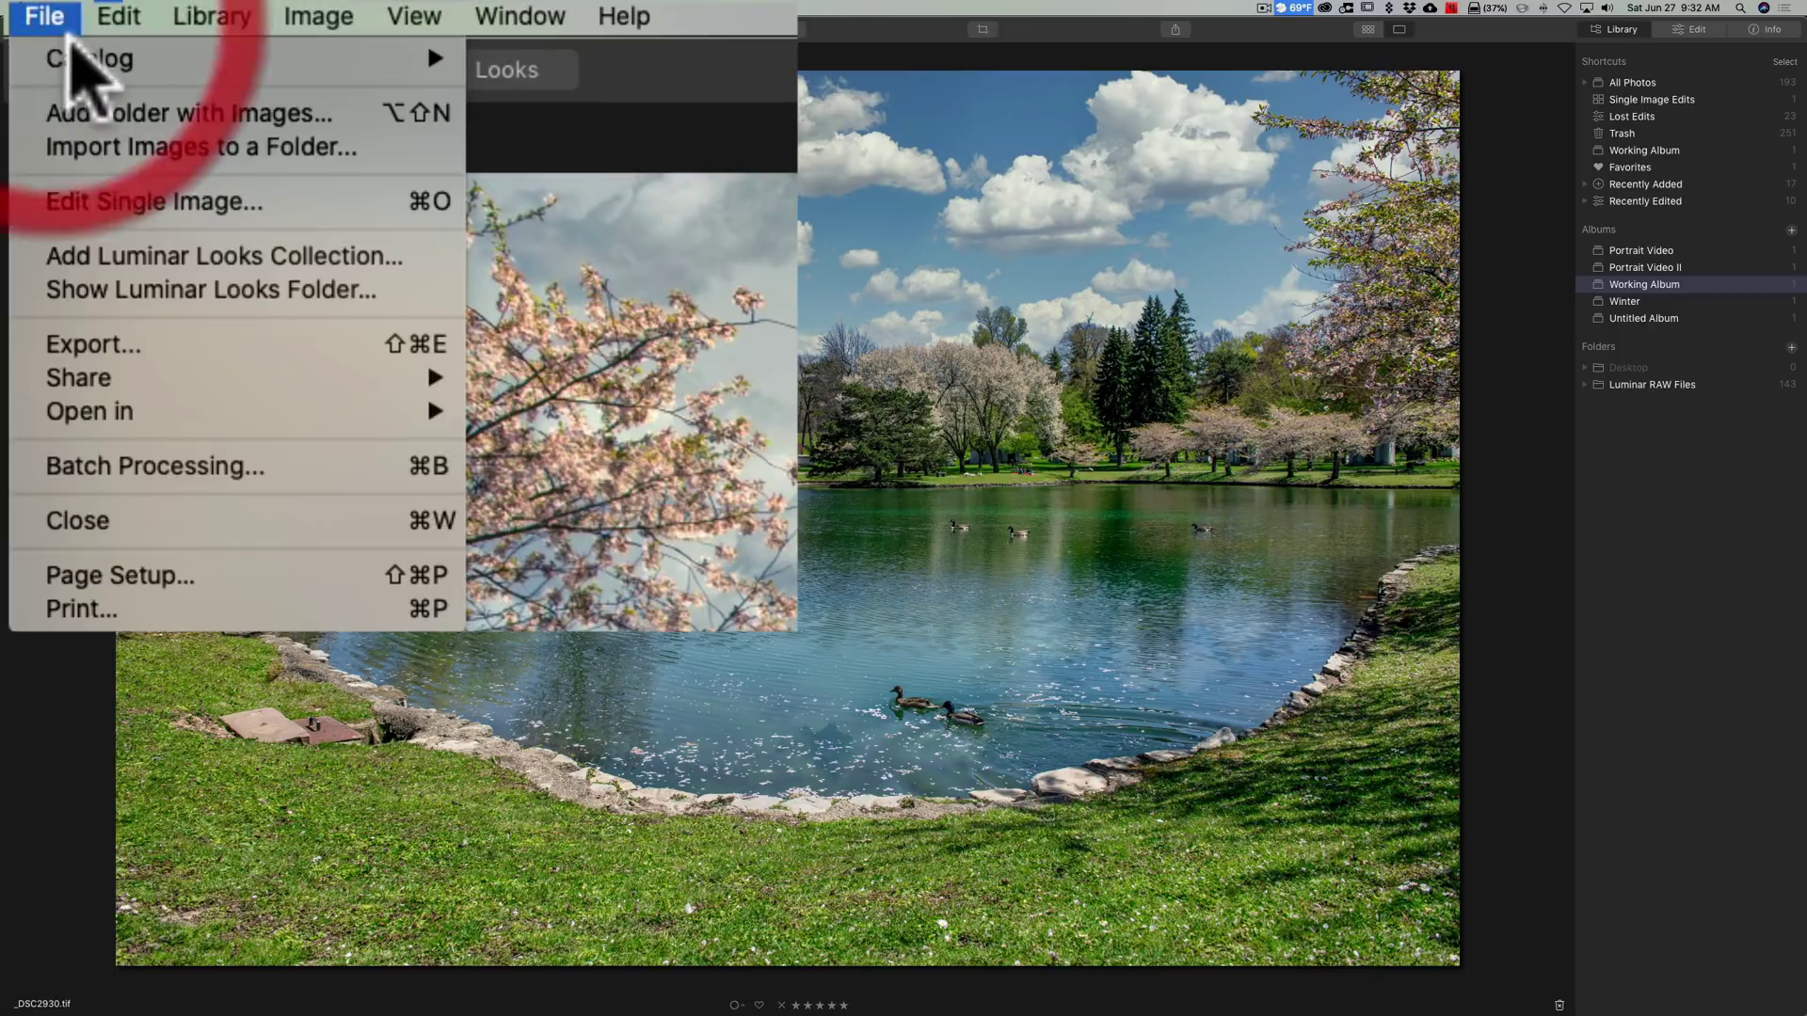
mouse_move(75, 58)
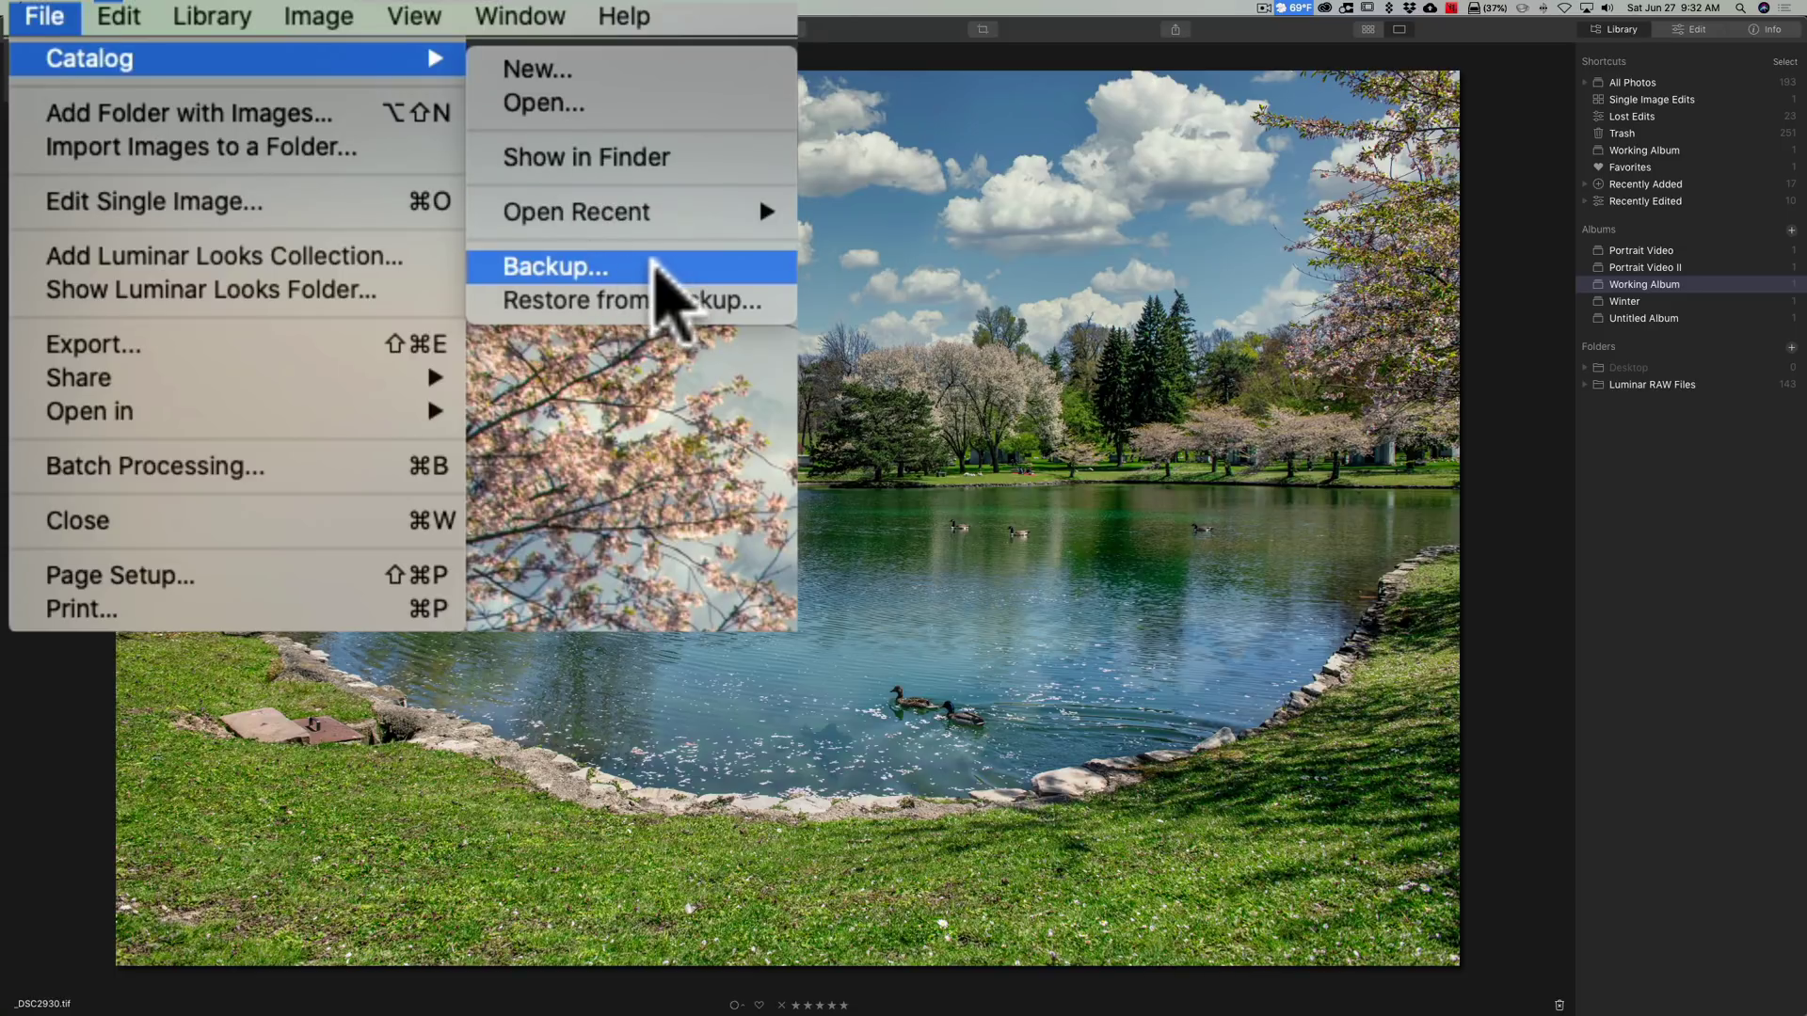
left_click(391, 152)
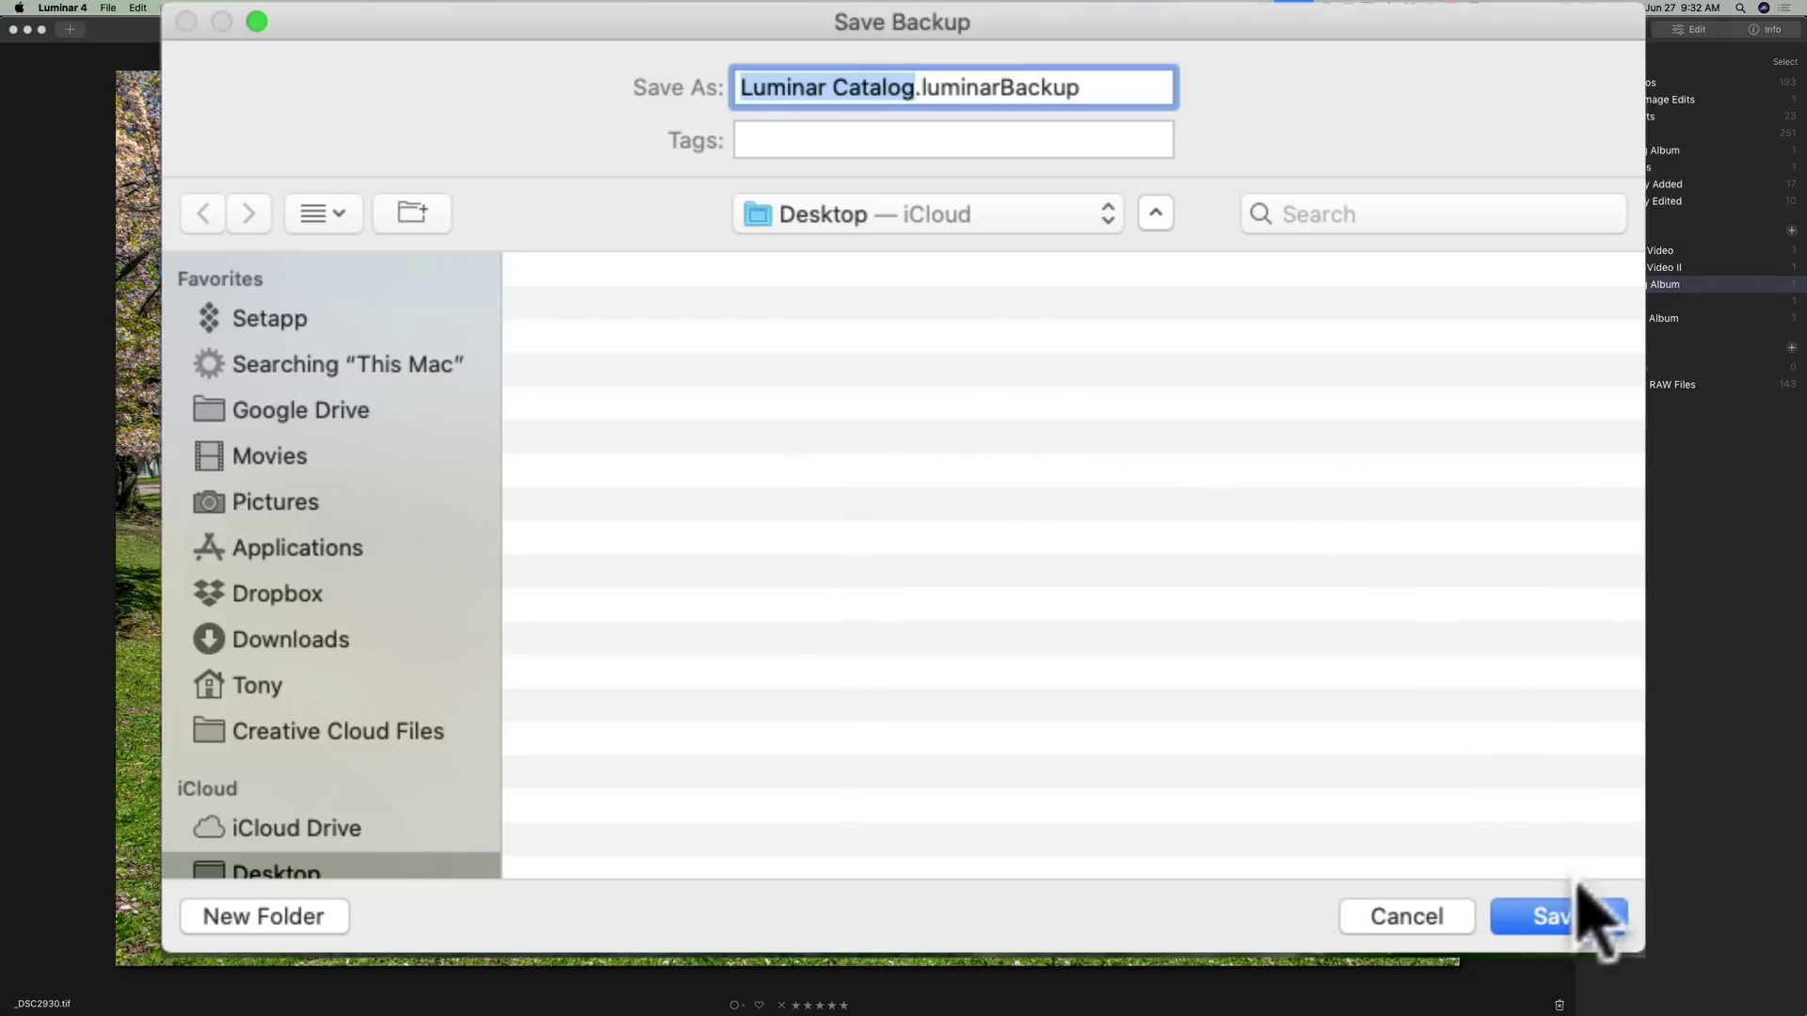
left_click(1559, 915)
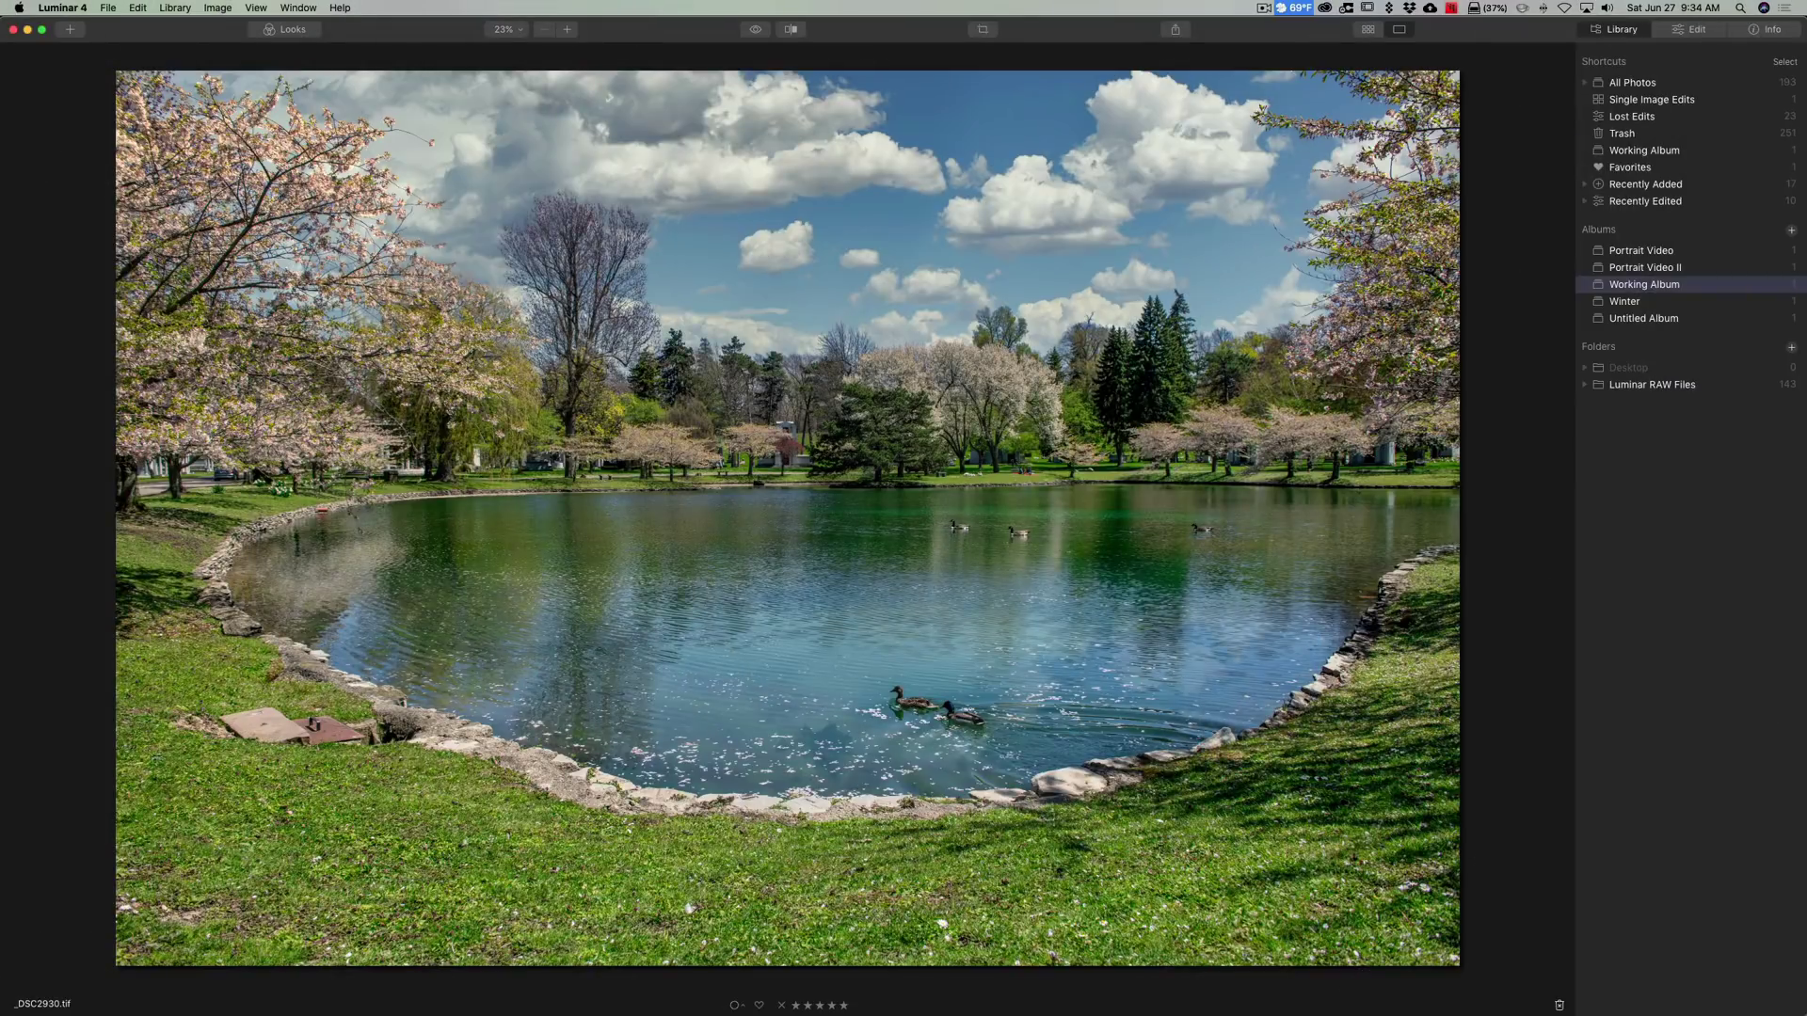
- Move the backup file to mid-desktop, confirm its 1.71 GB size in Get Info, then return to Luminar 4
left_click(27, 29)
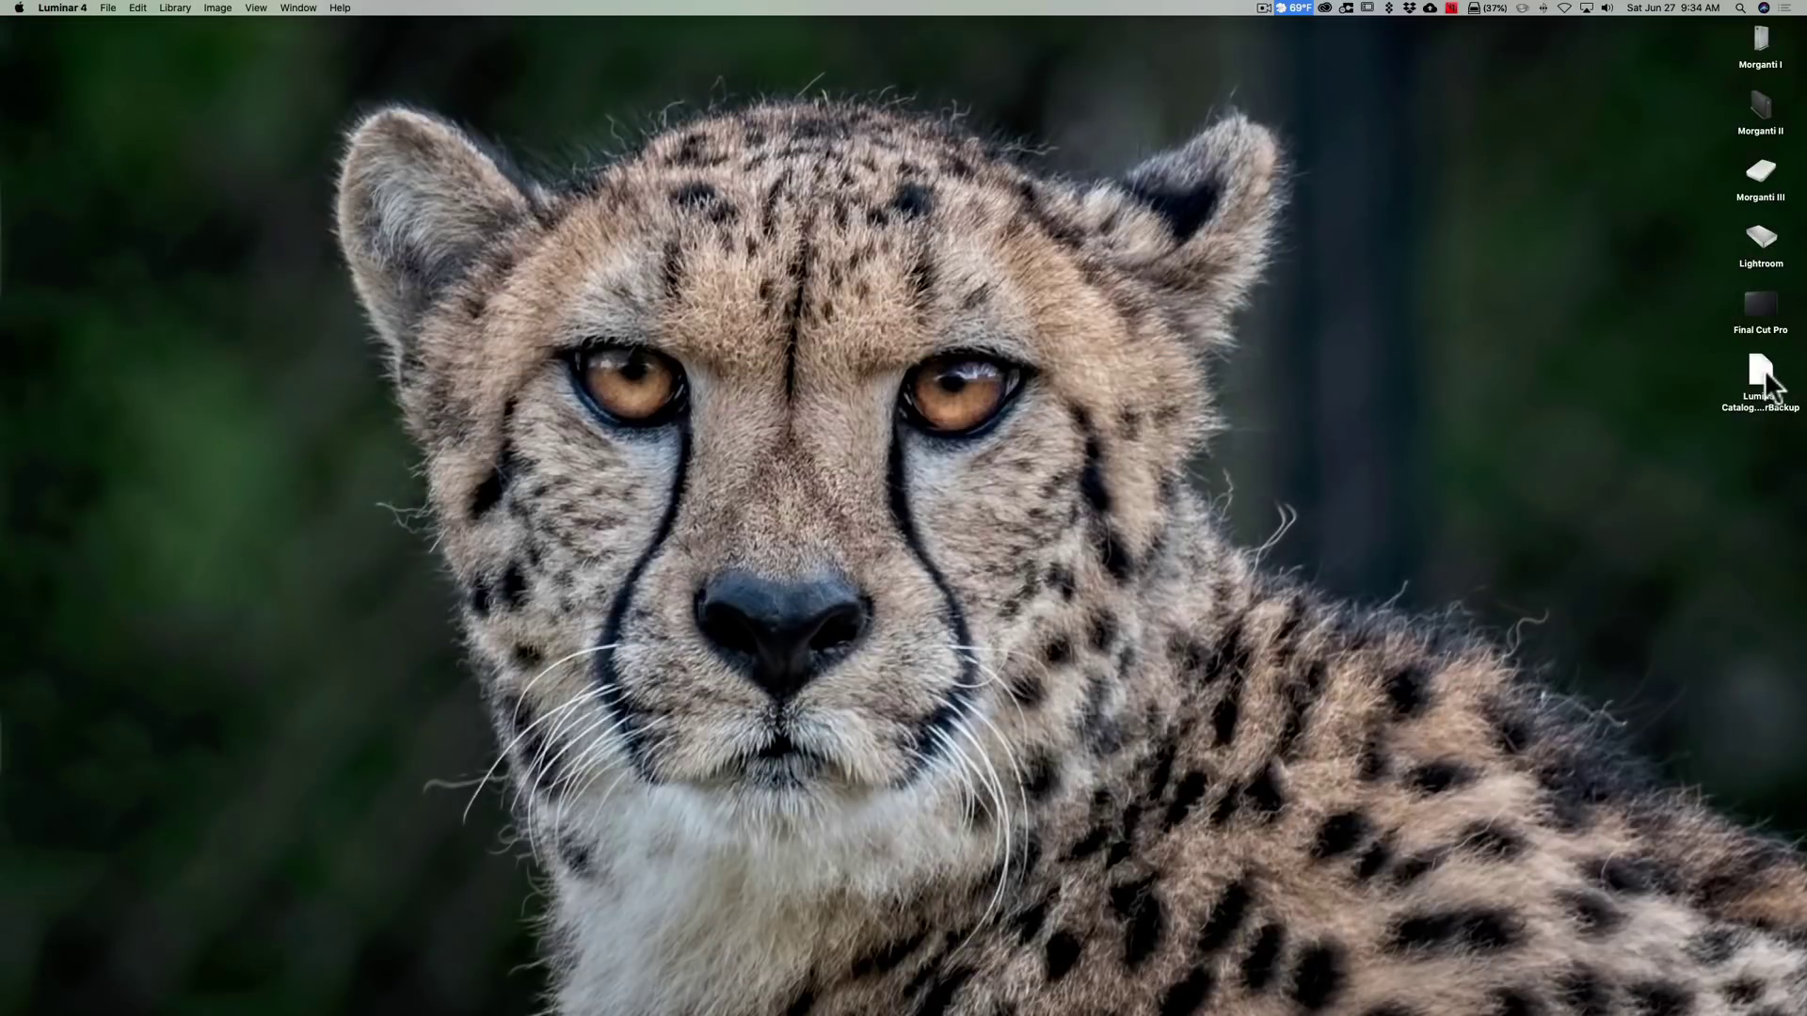
left_click_drag(1769, 384, 1416, 320)
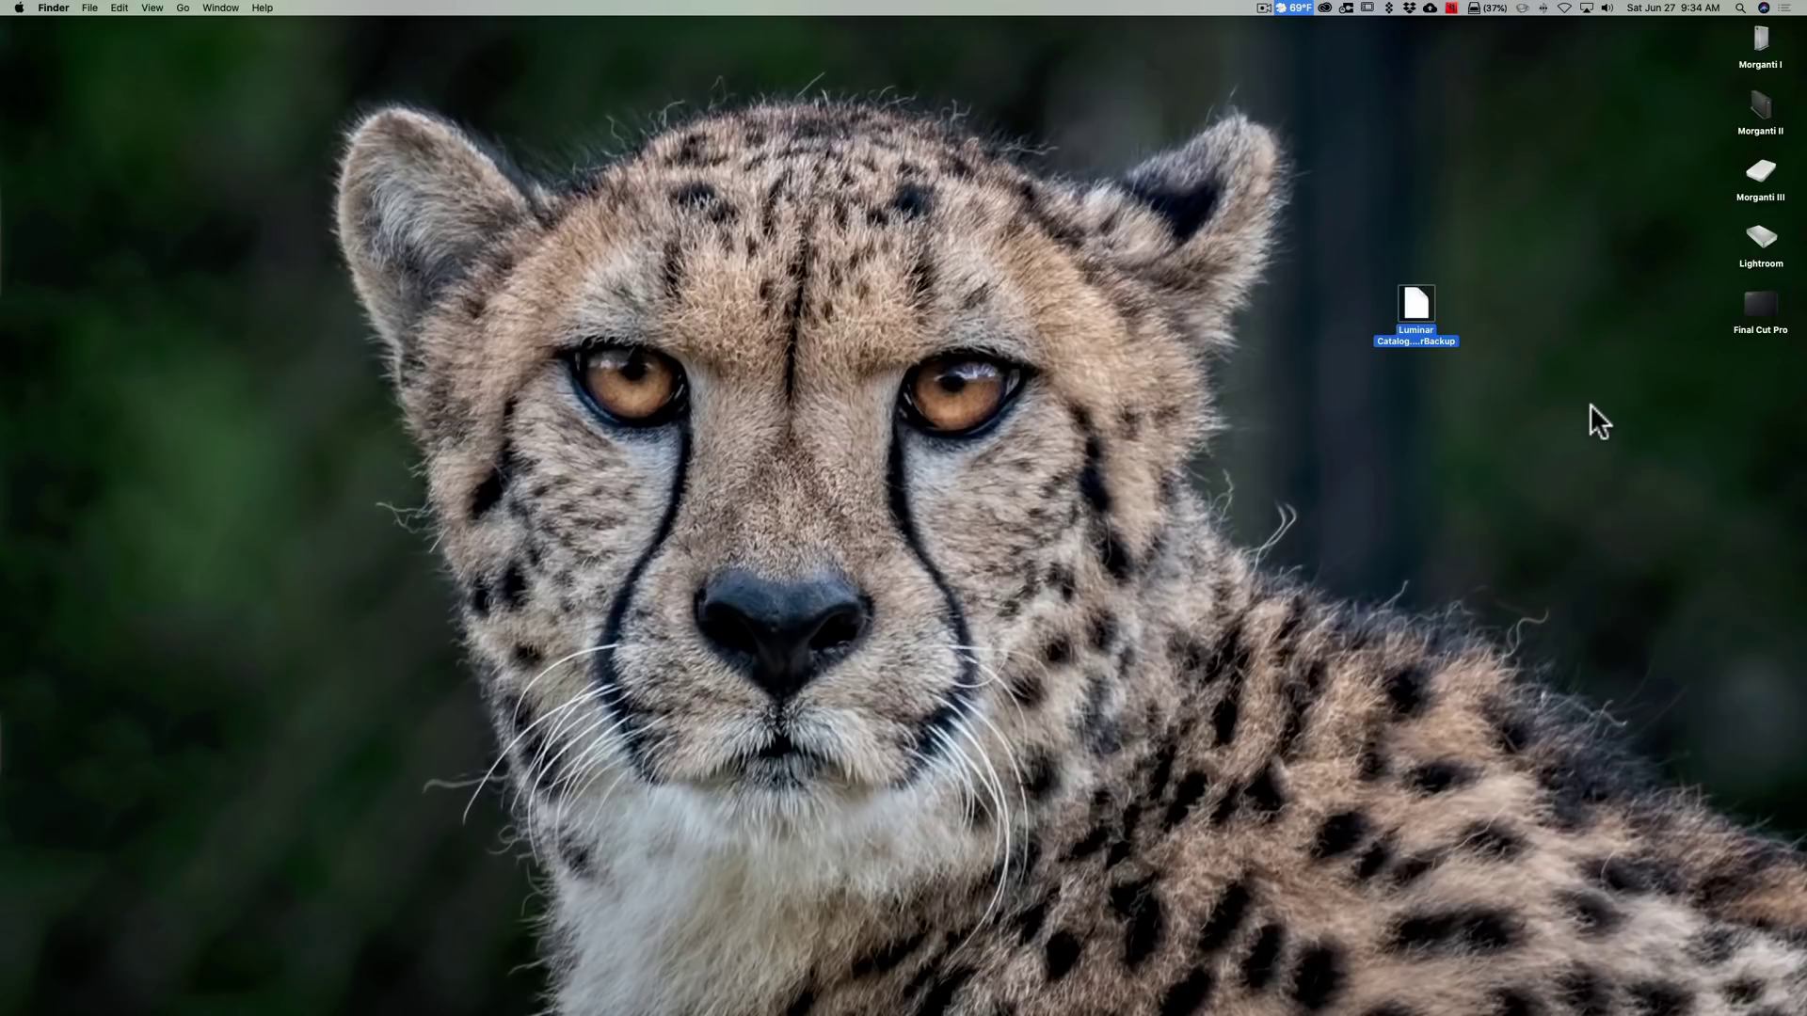
key("super+i")
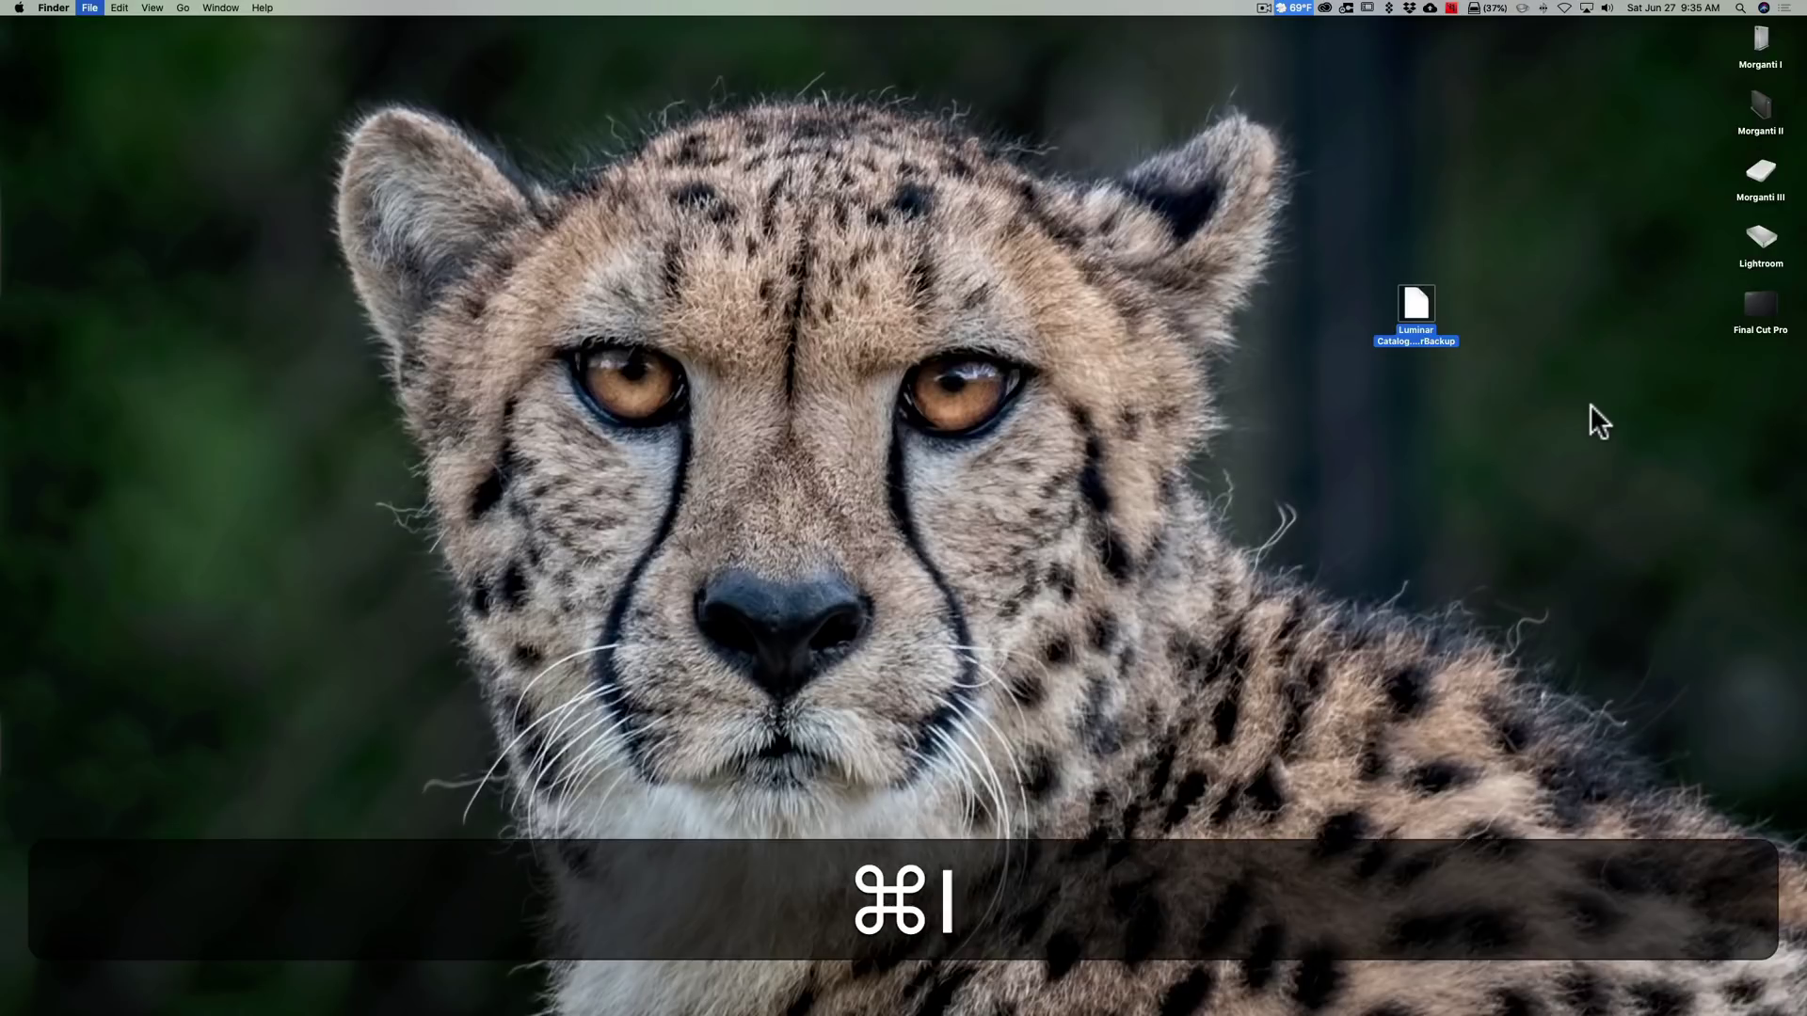
left_click_drag(138, 31, 901, 79)
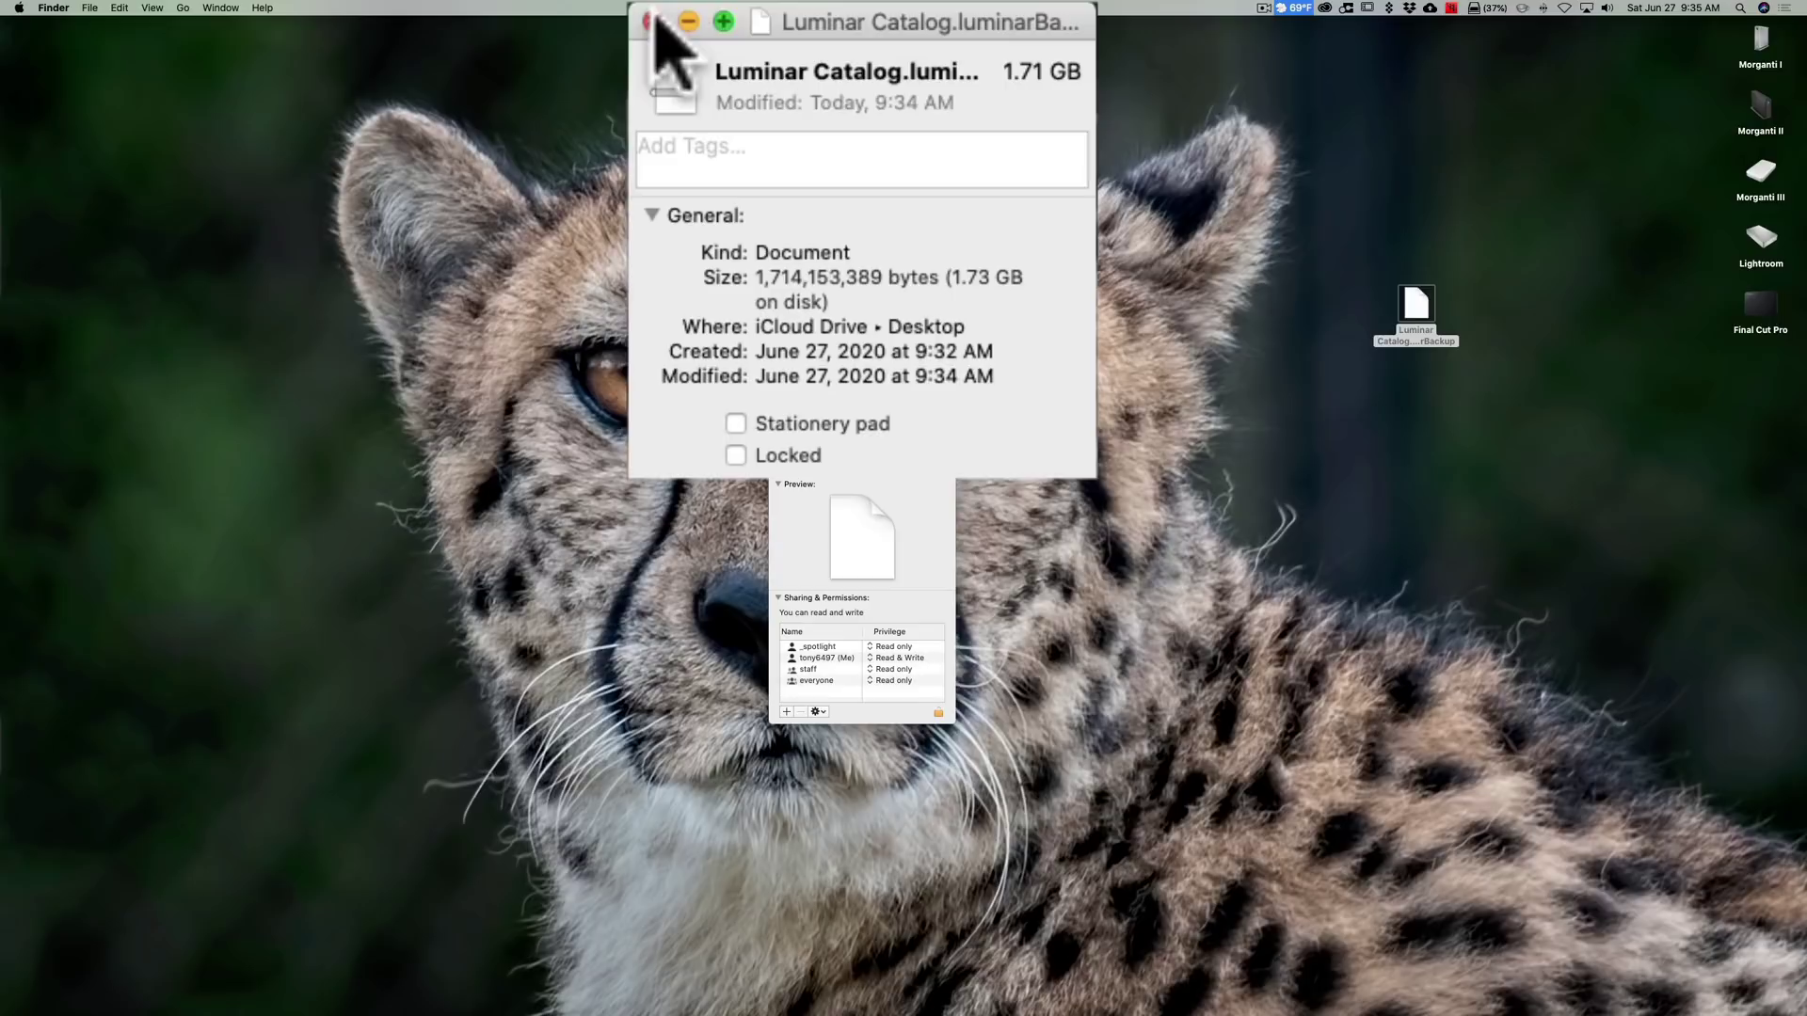
left_click(768, 61)
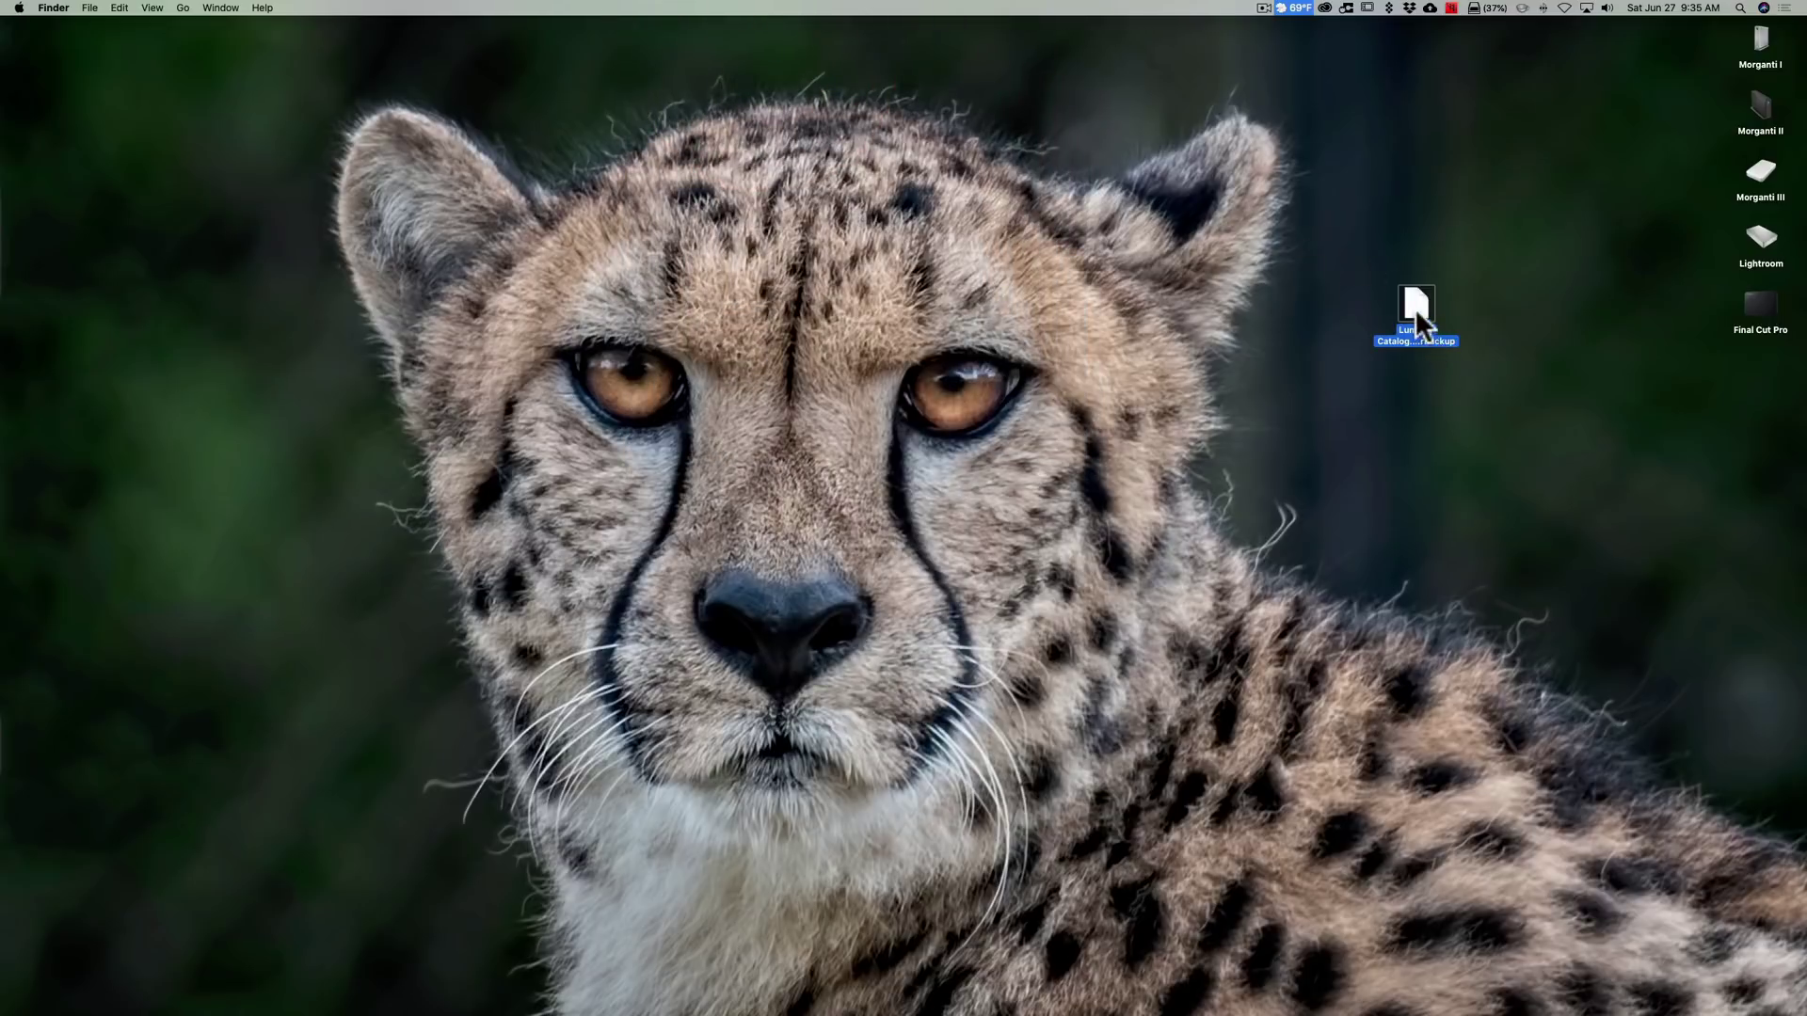
mouse_move(1150, 1003)
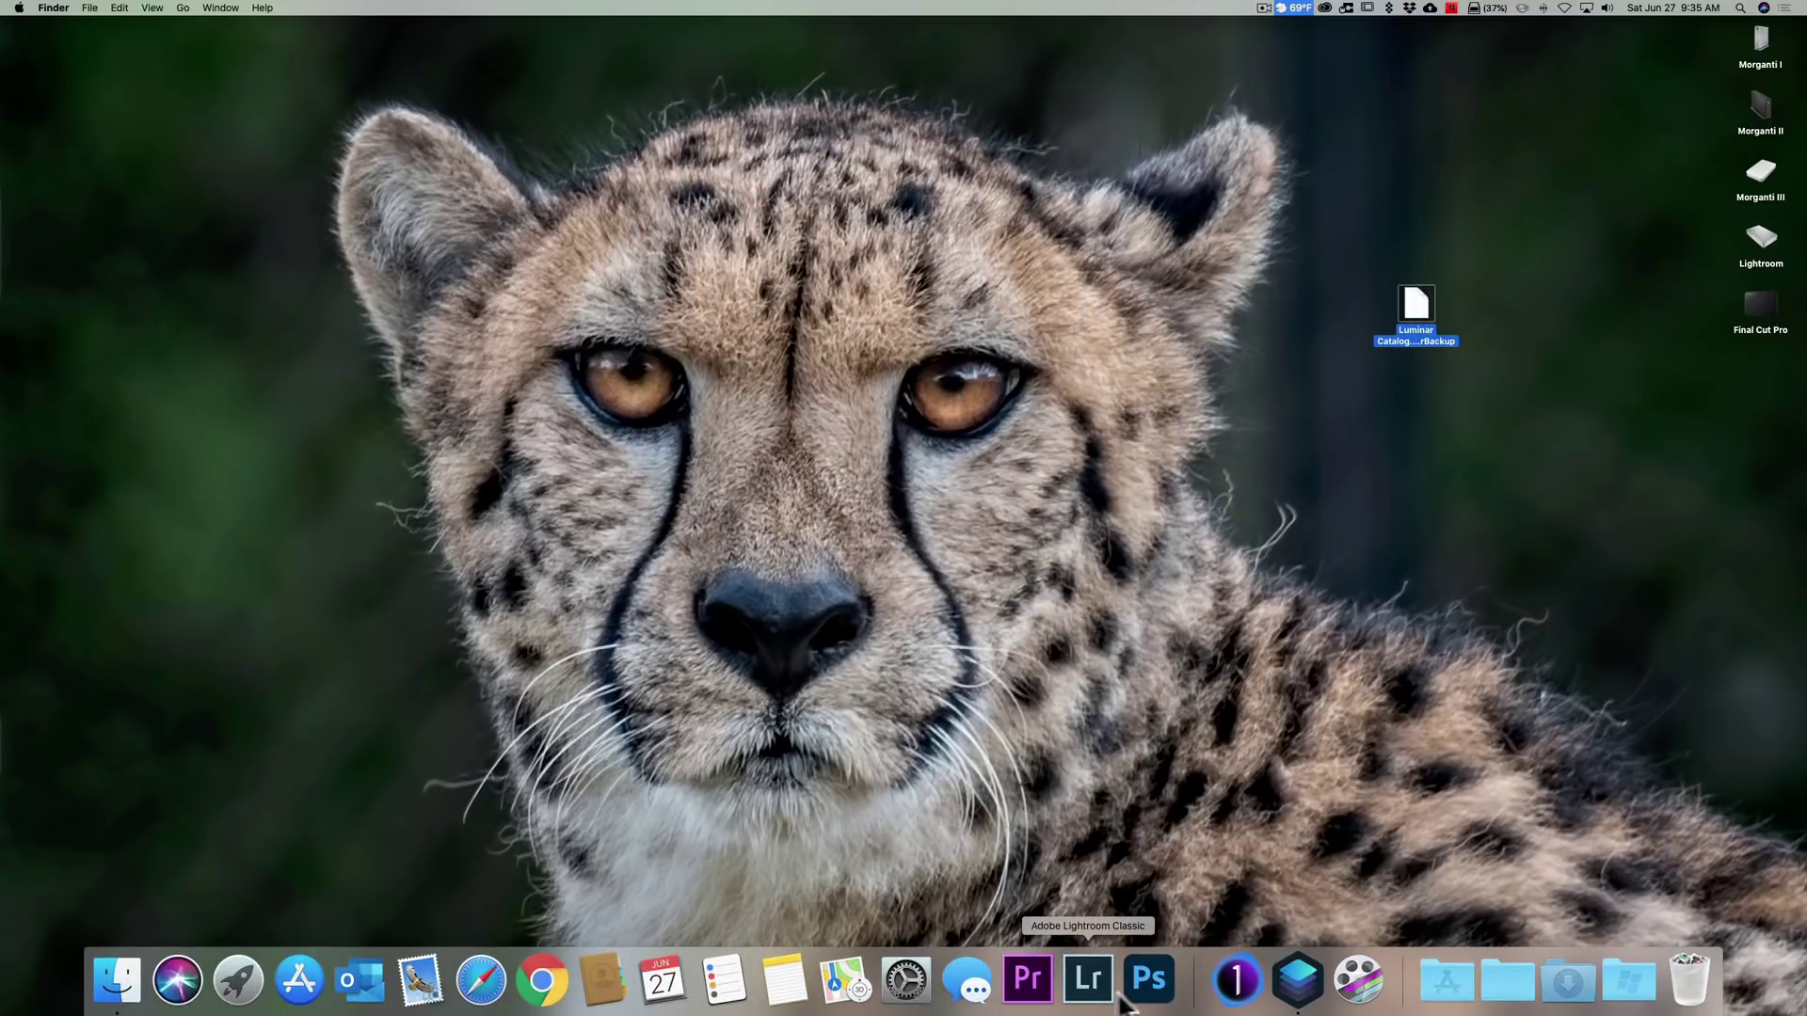
left_click(1297, 983)
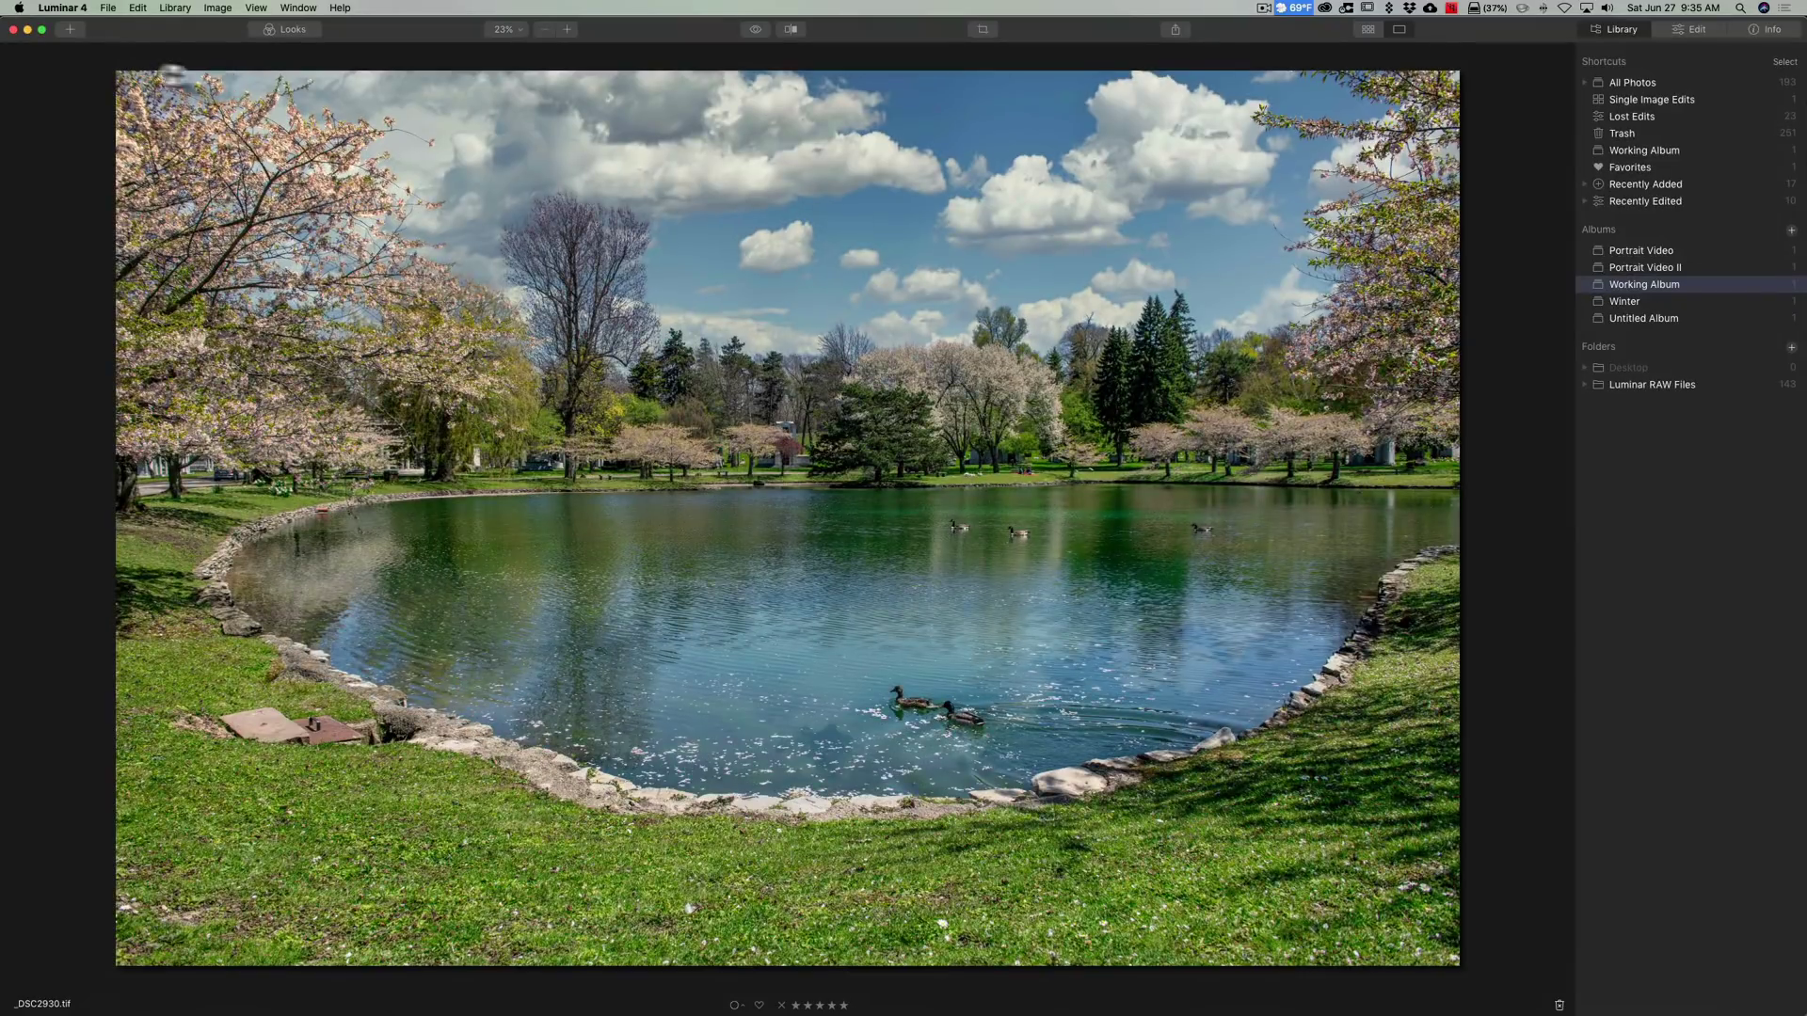
left_click(34, 13)
mouse_move(56, 59)
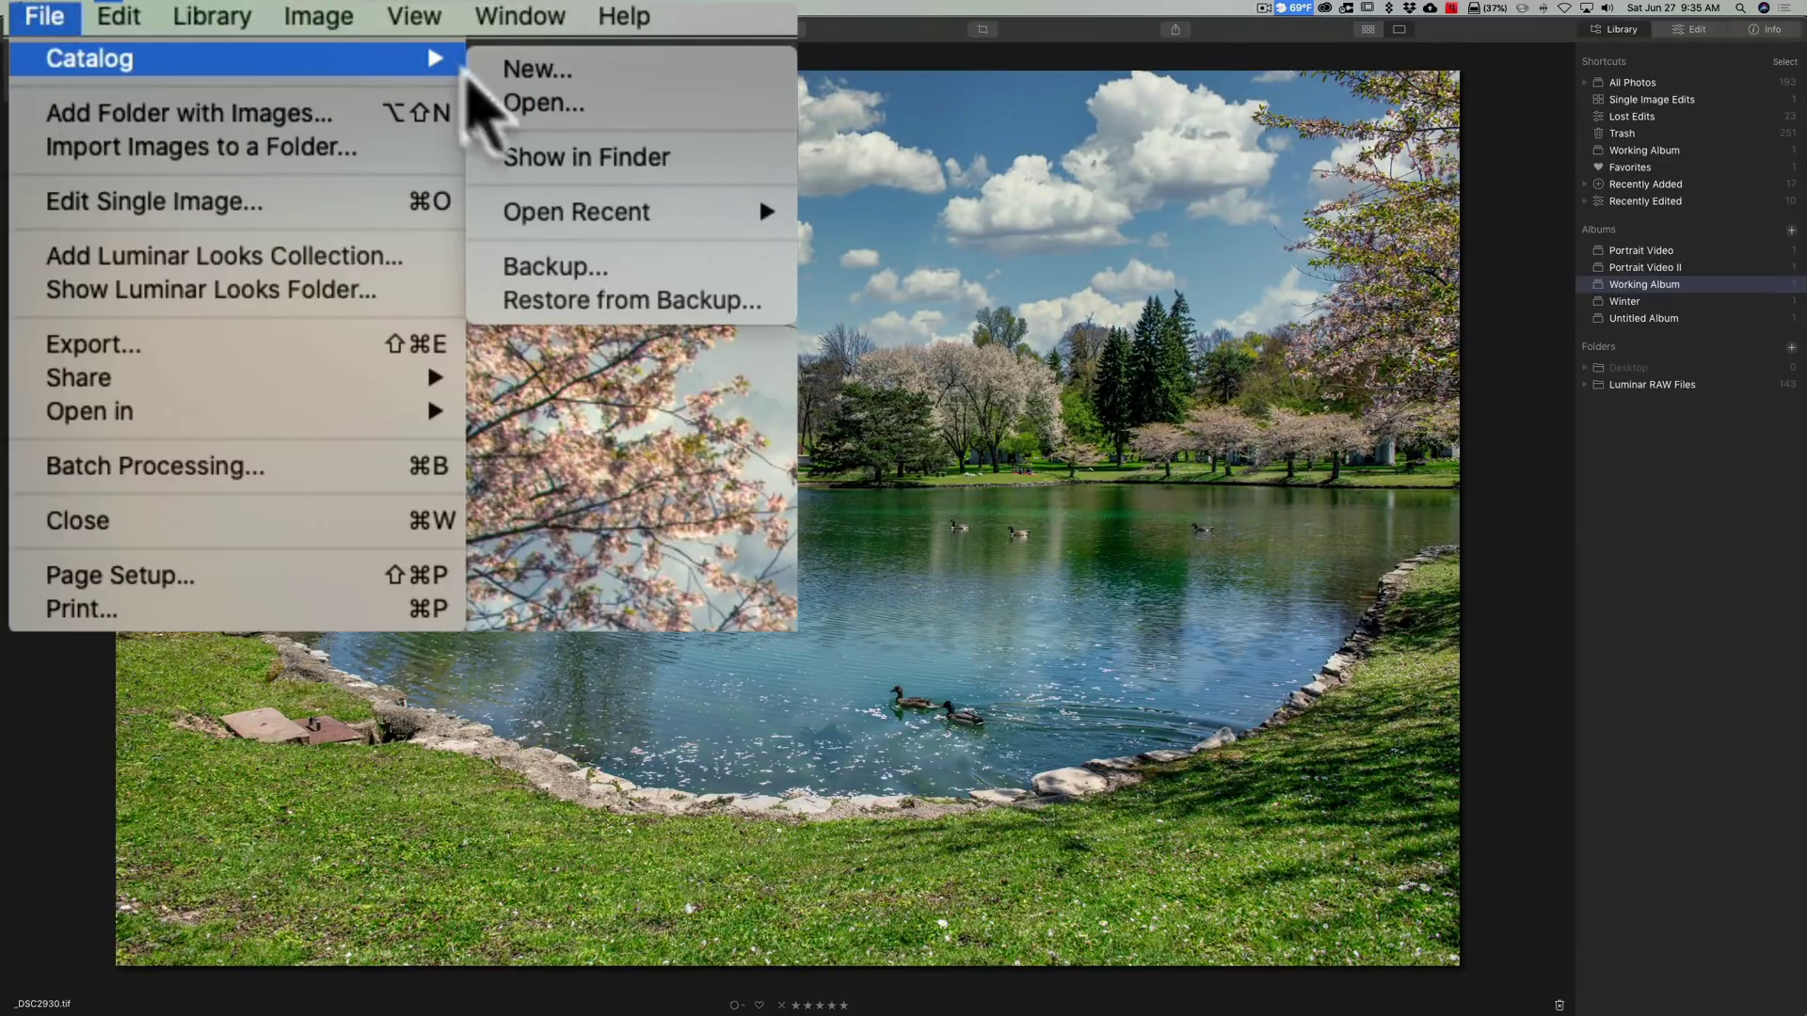
left_click(517, 160)
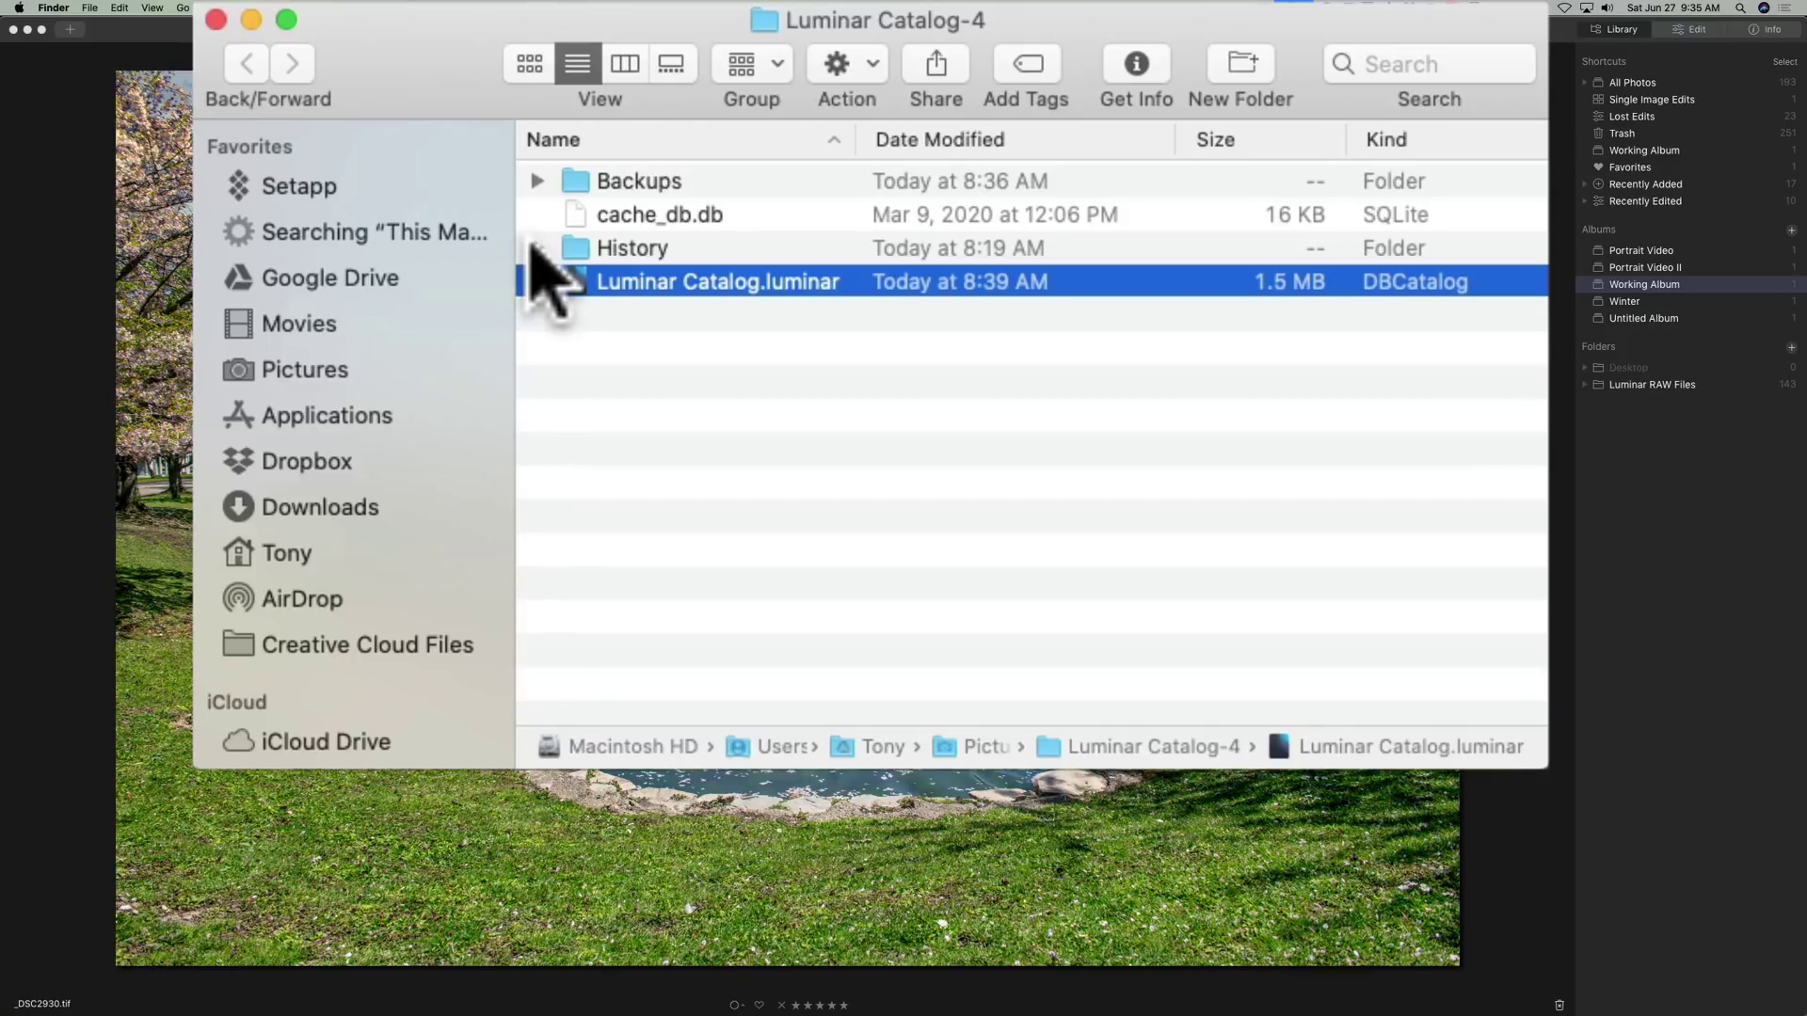
left_click(533, 247)
scroll(766, 464, "down", 10)
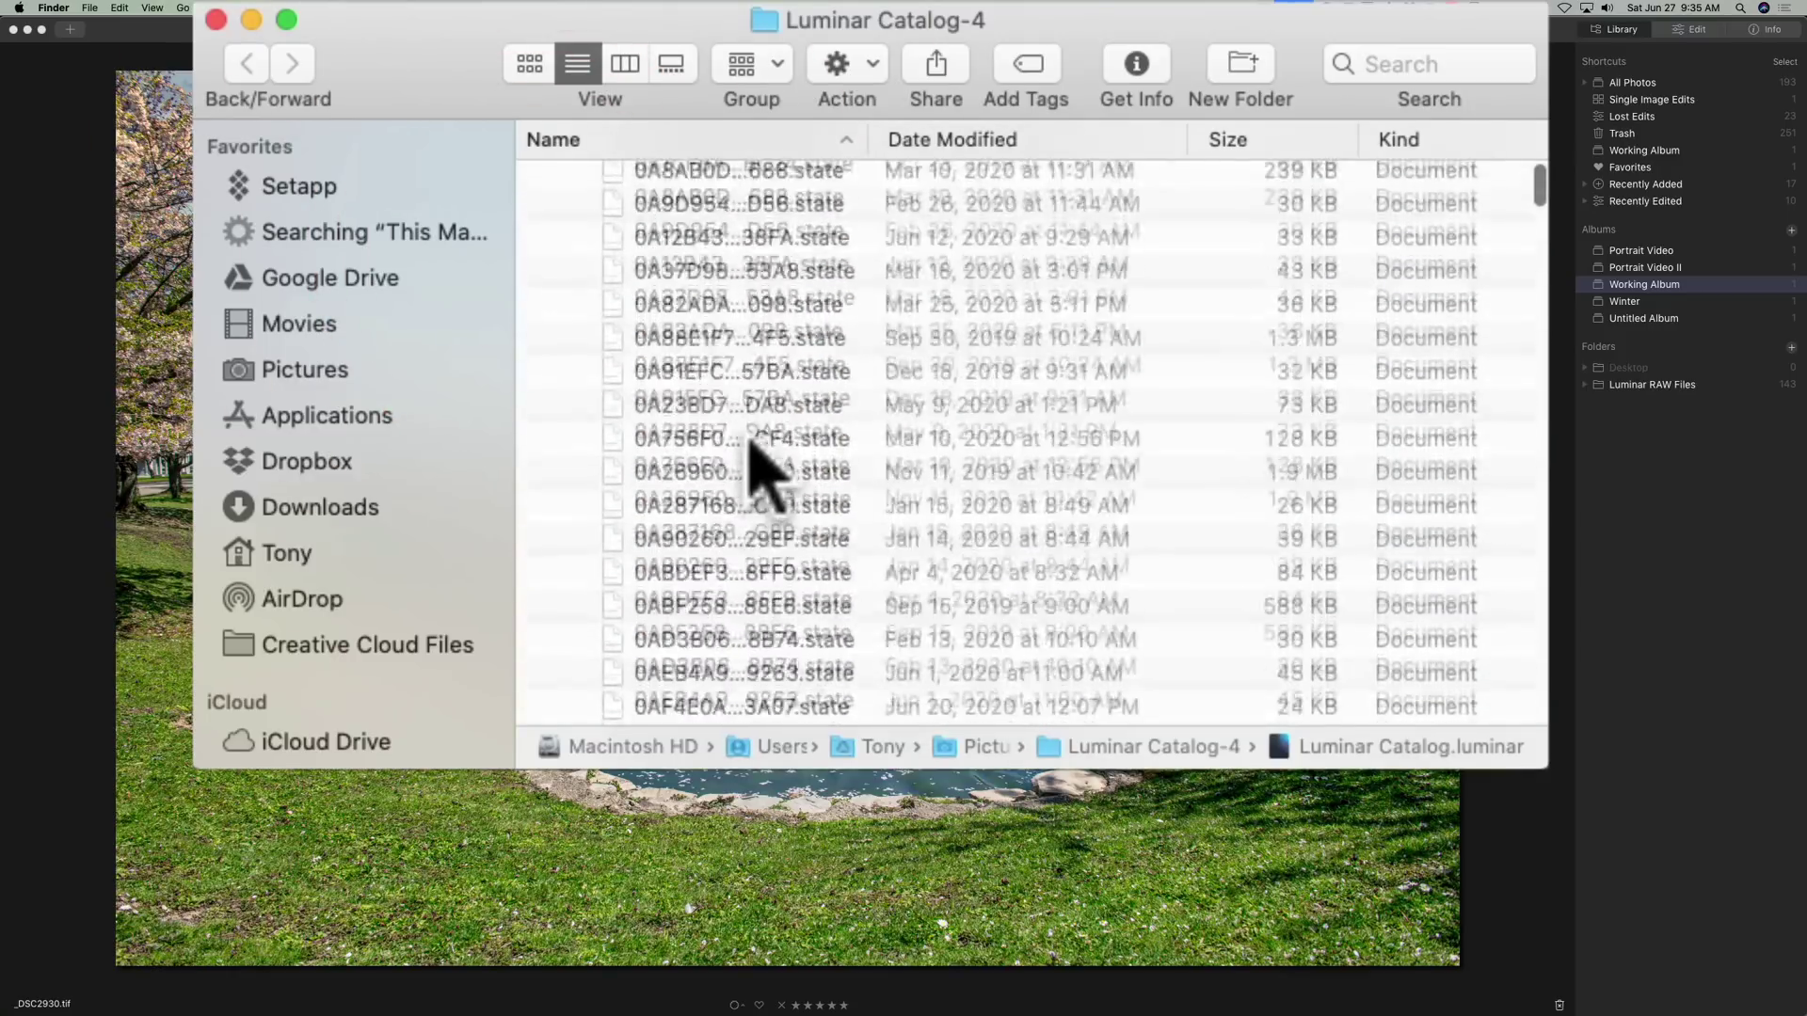
scroll(766, 452, "up", 10)
left_click(537, 249)
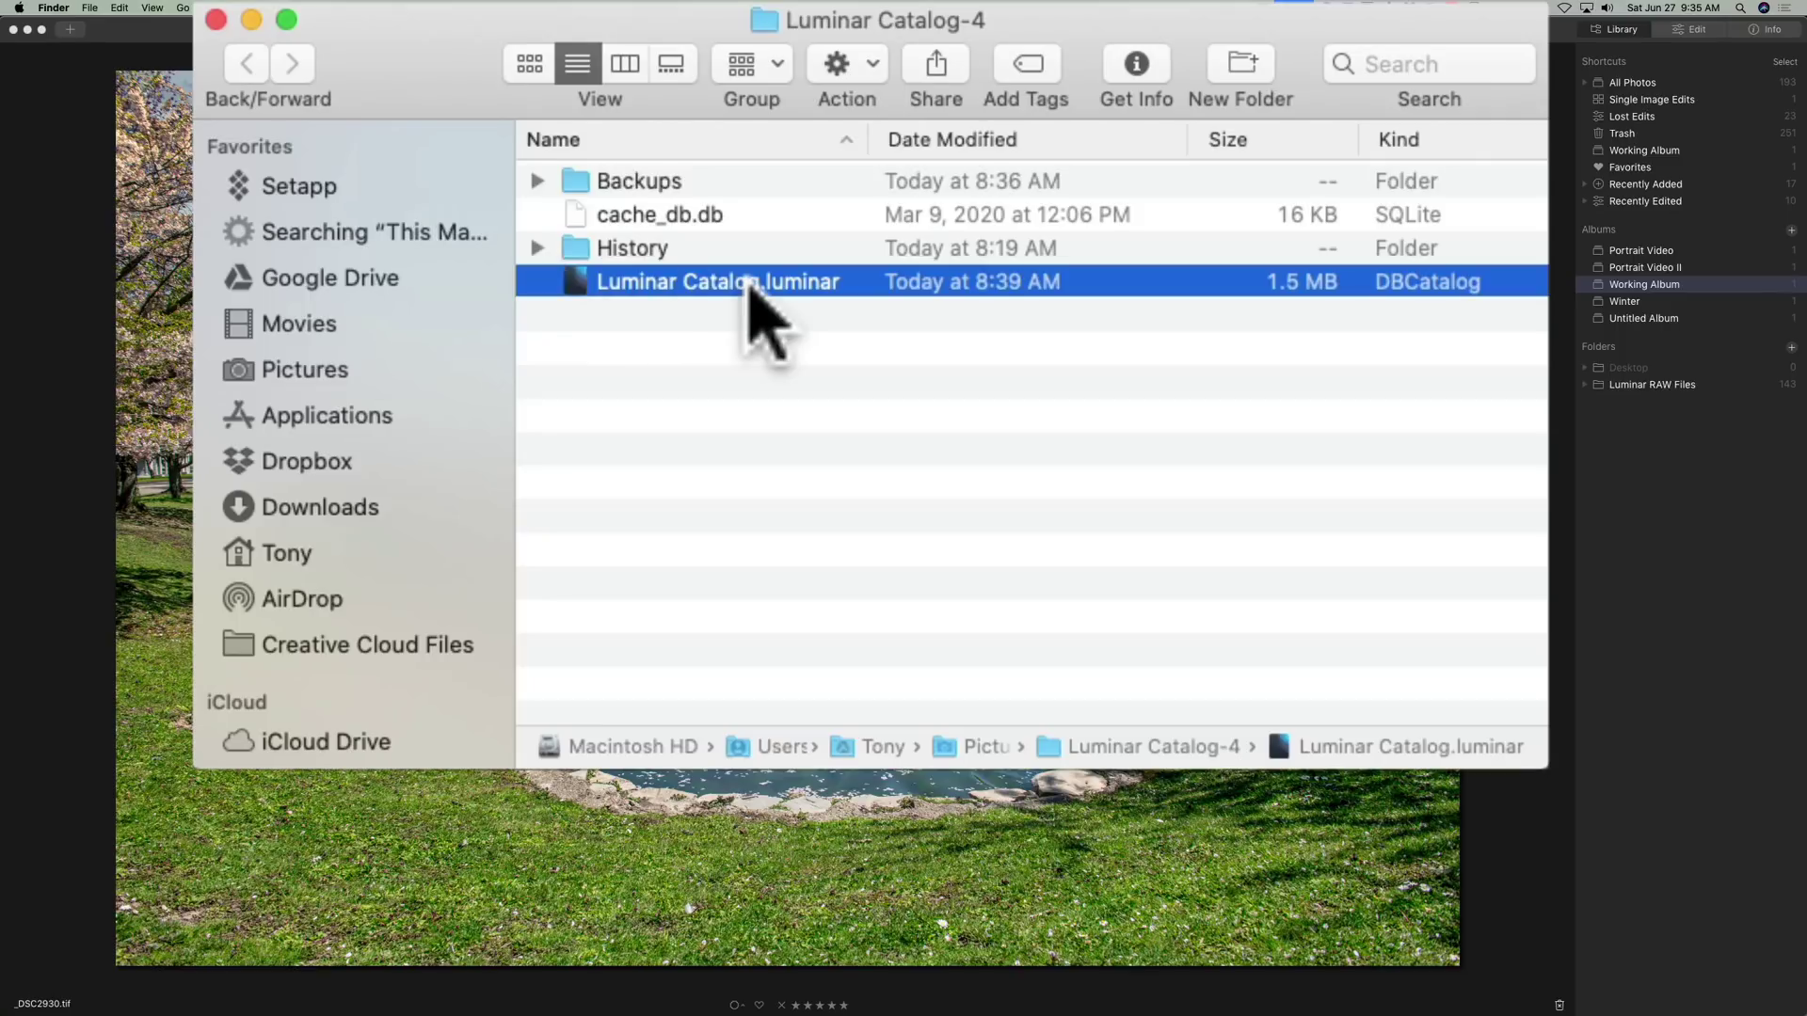
left_click(215, 19)
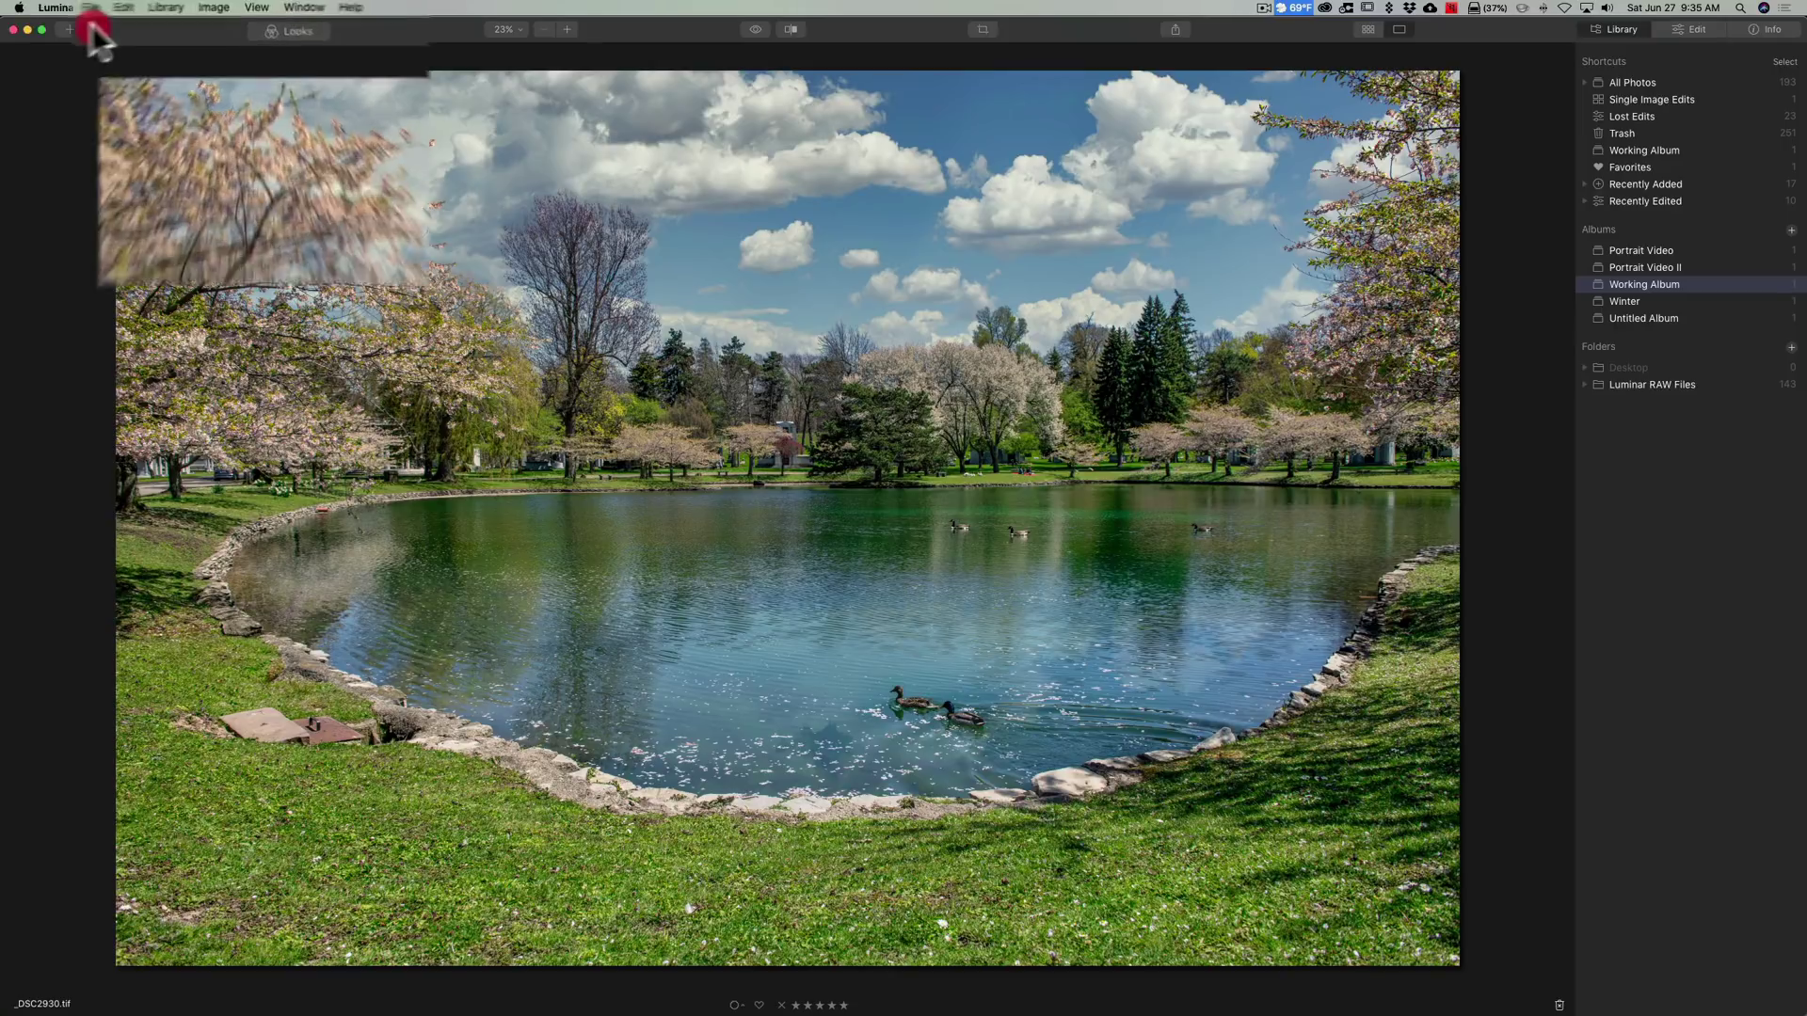
left_click(39, 16)
mouse_move(66, 59)
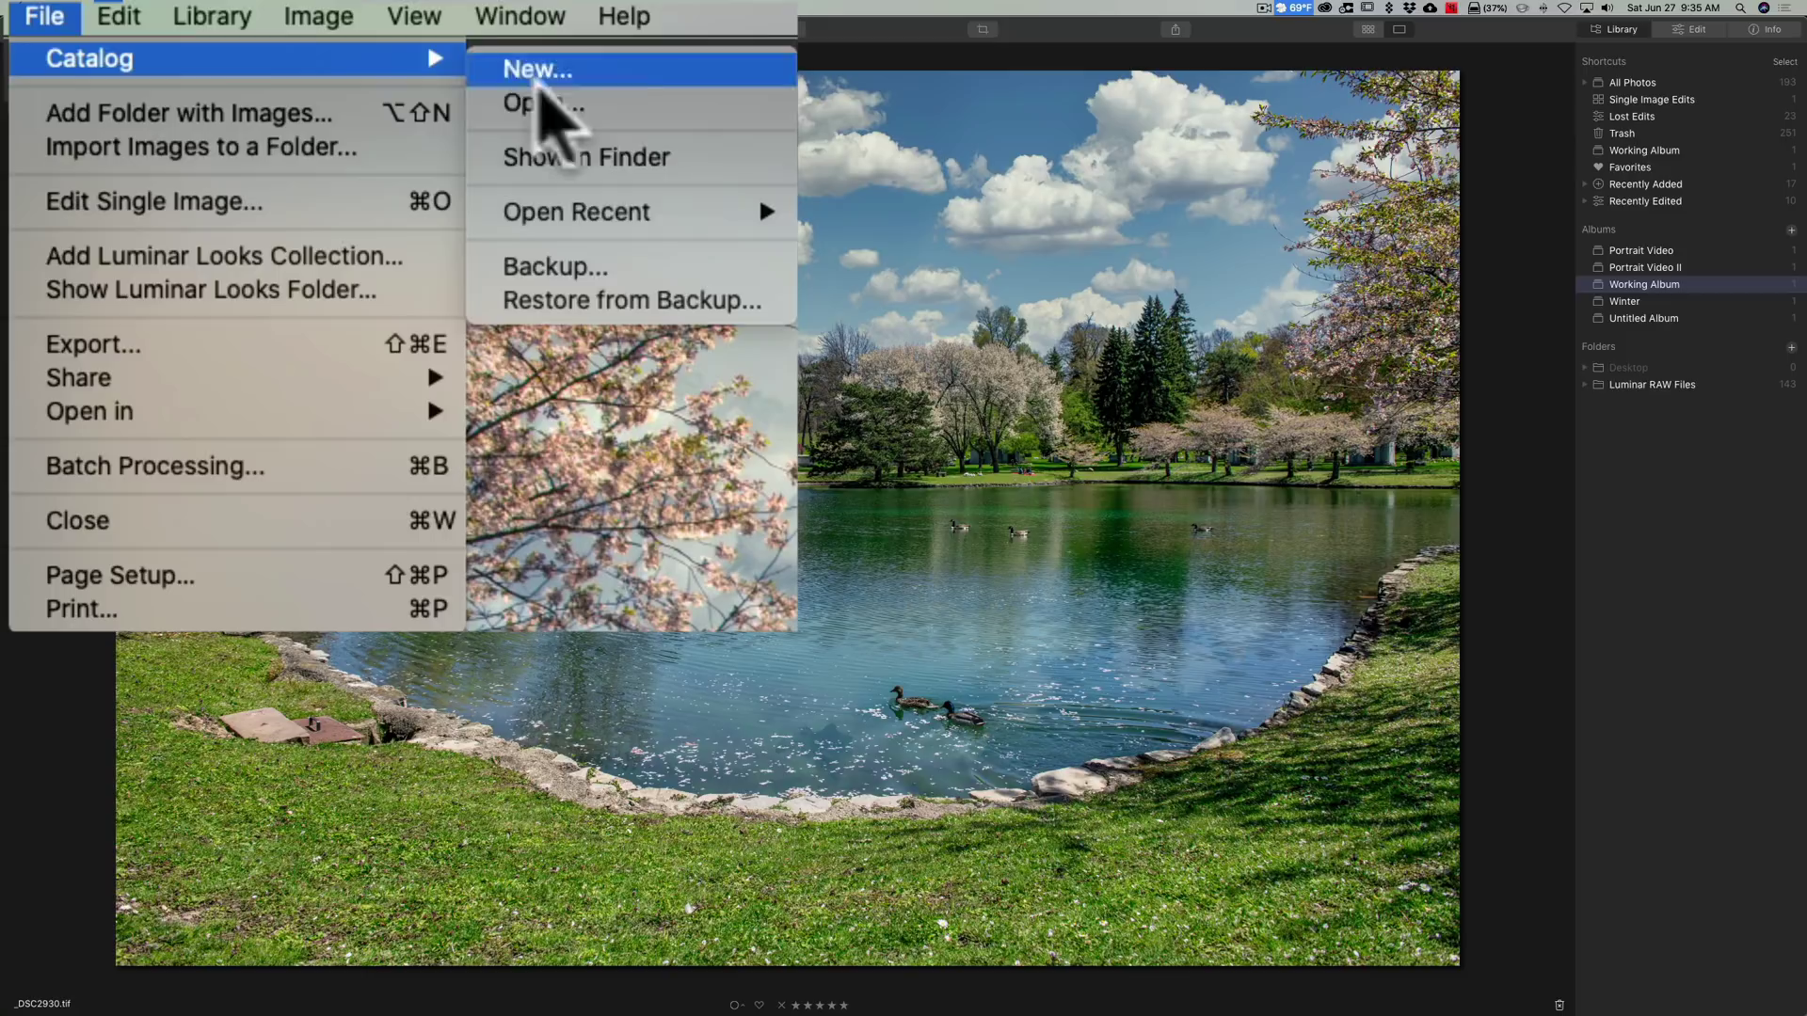
left_click(597, 301)
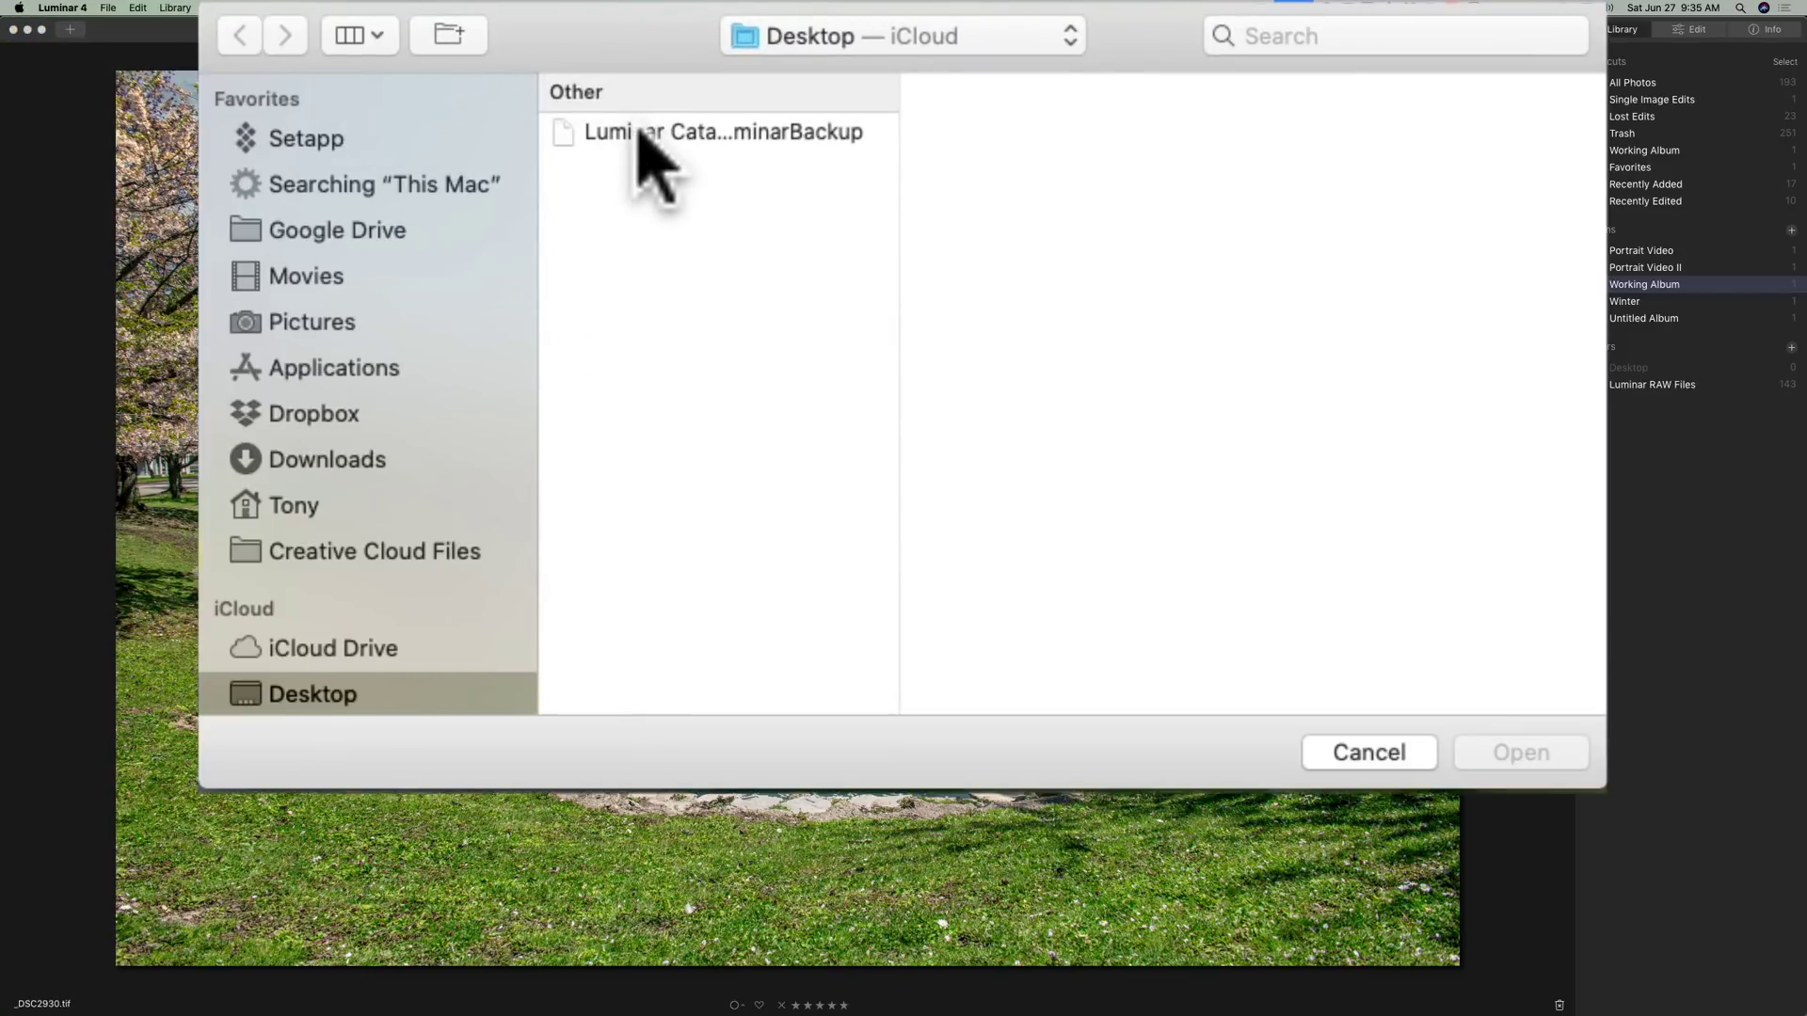
left_click(635, 133)
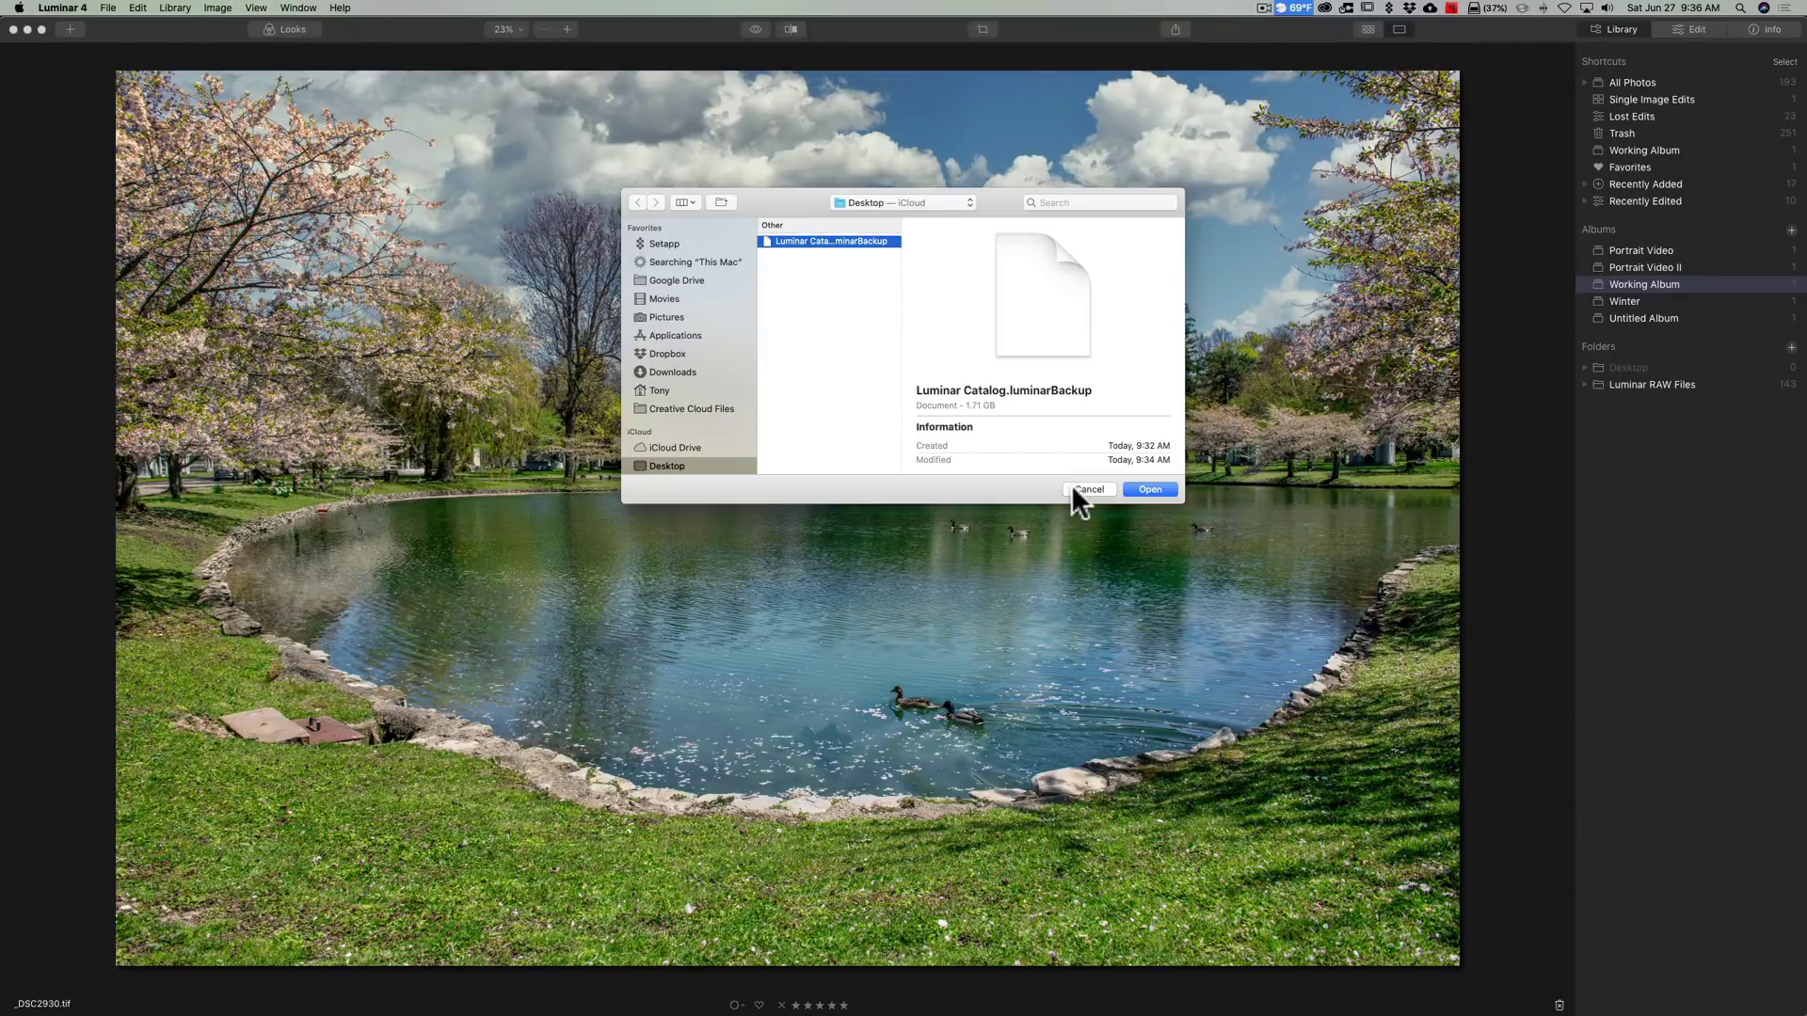
left_click(1082, 490)
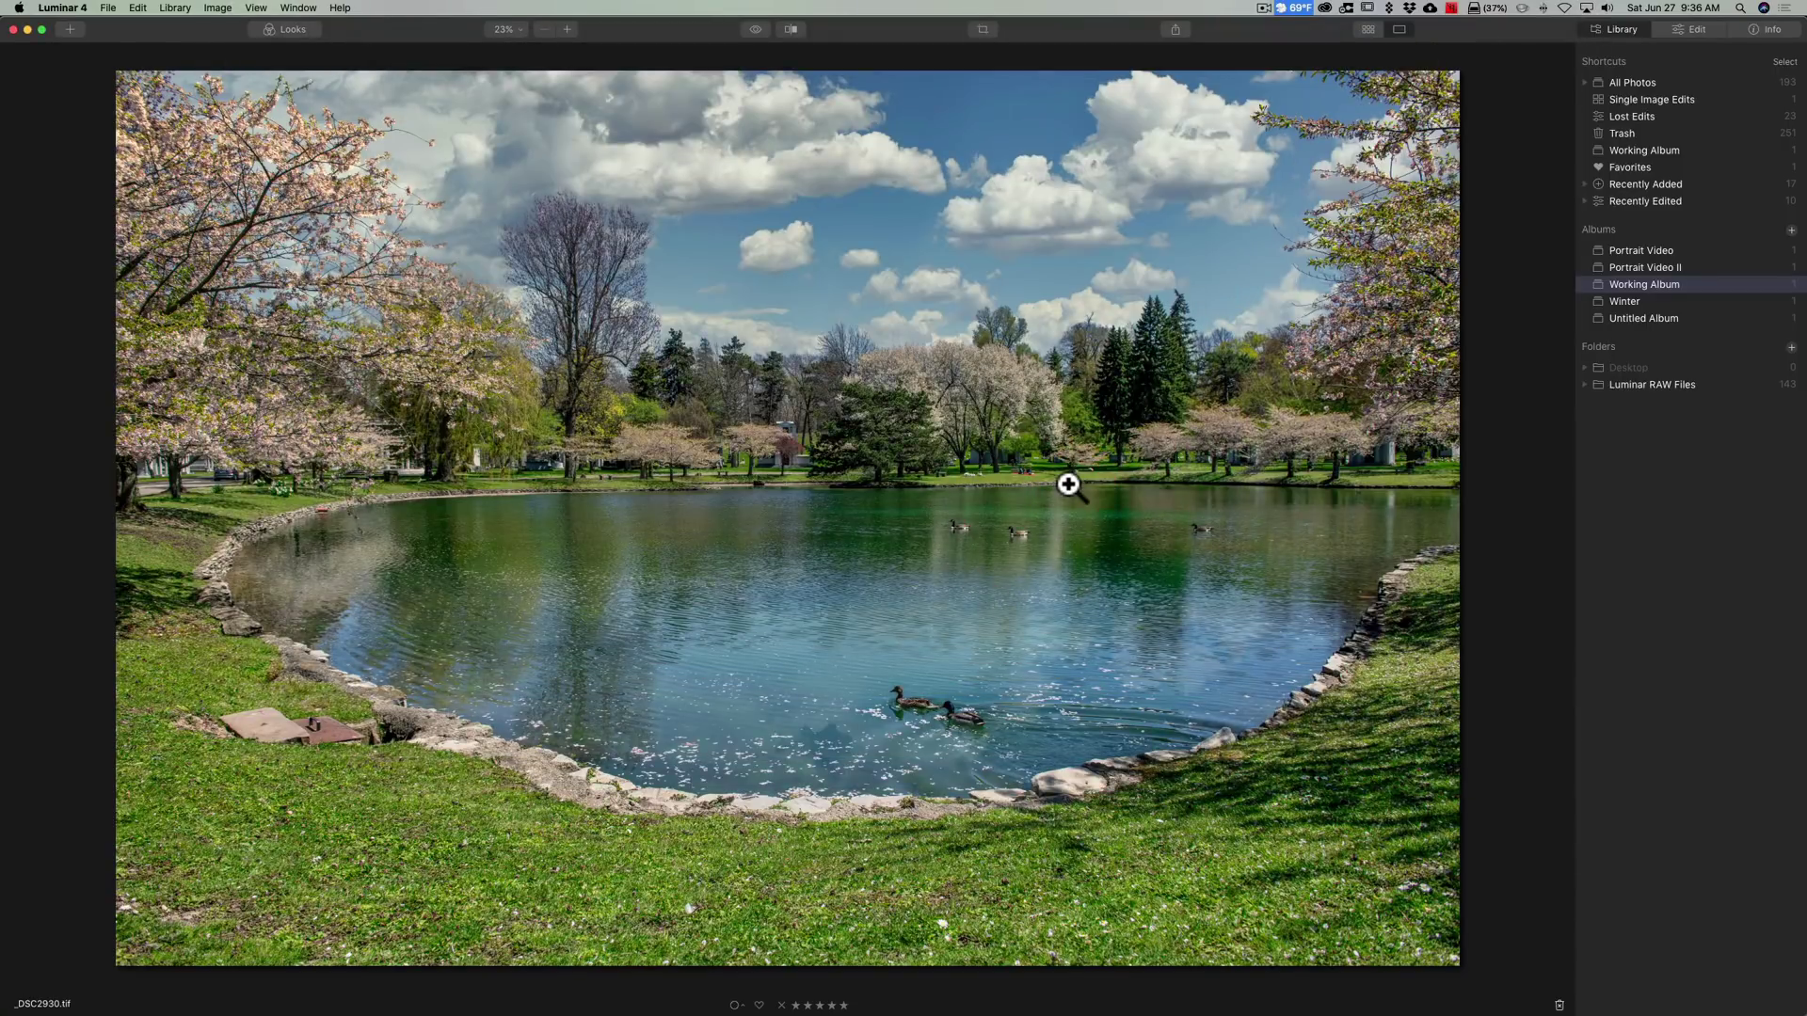